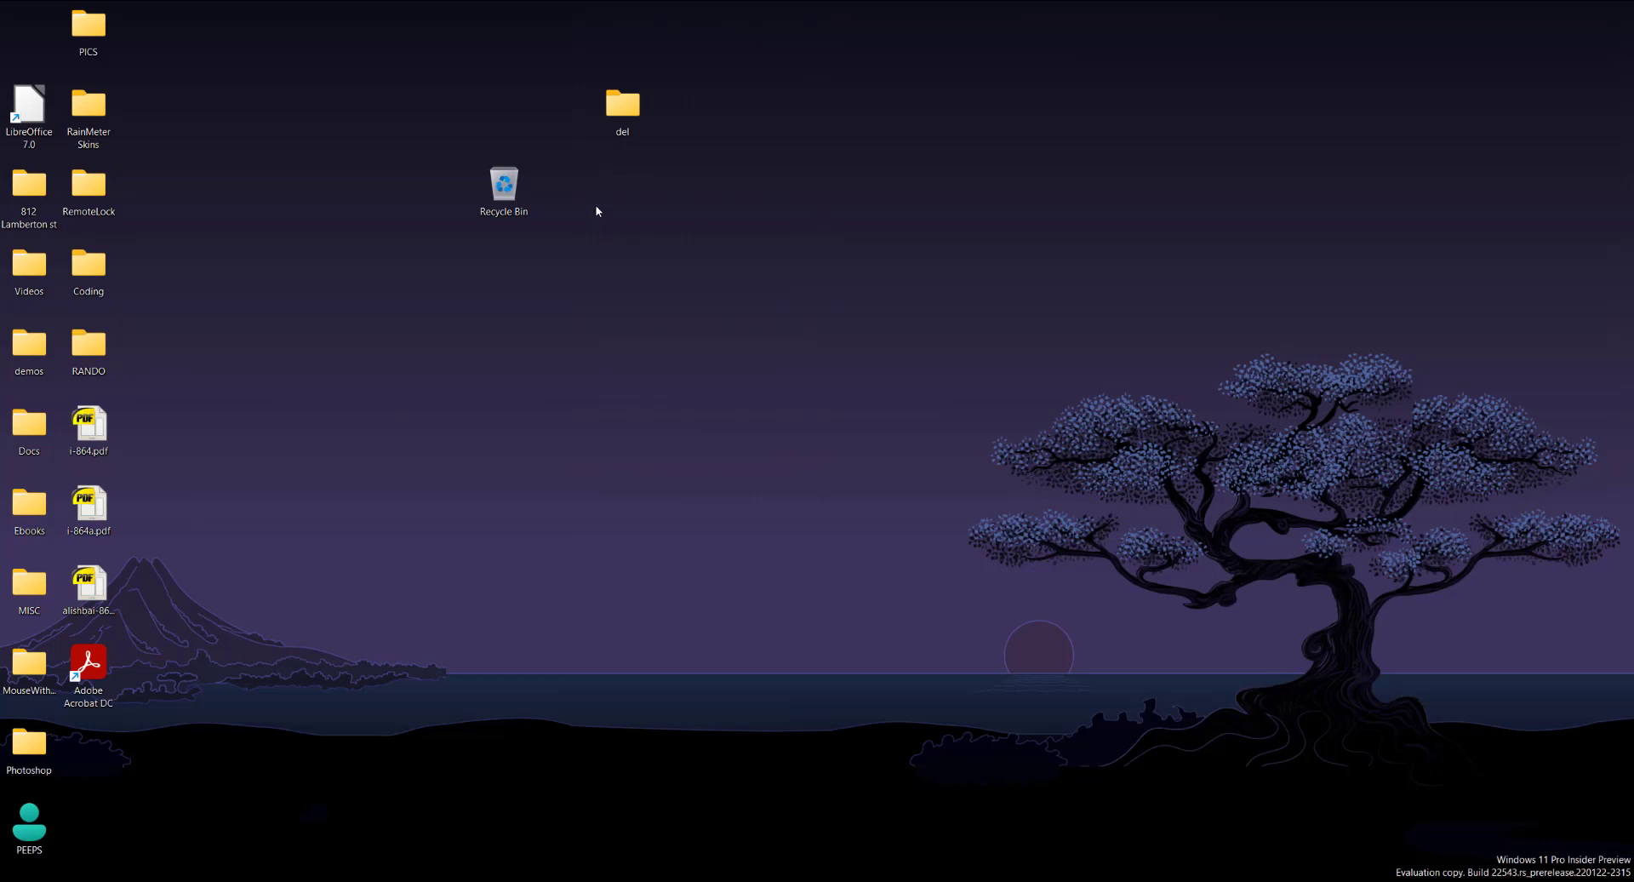
Step: Drop the del folder icon onto the Recycle Bin icon
{"action": "left_click_drag", "start_coordinate": [624, 116], "coordinate": [505, 186]}
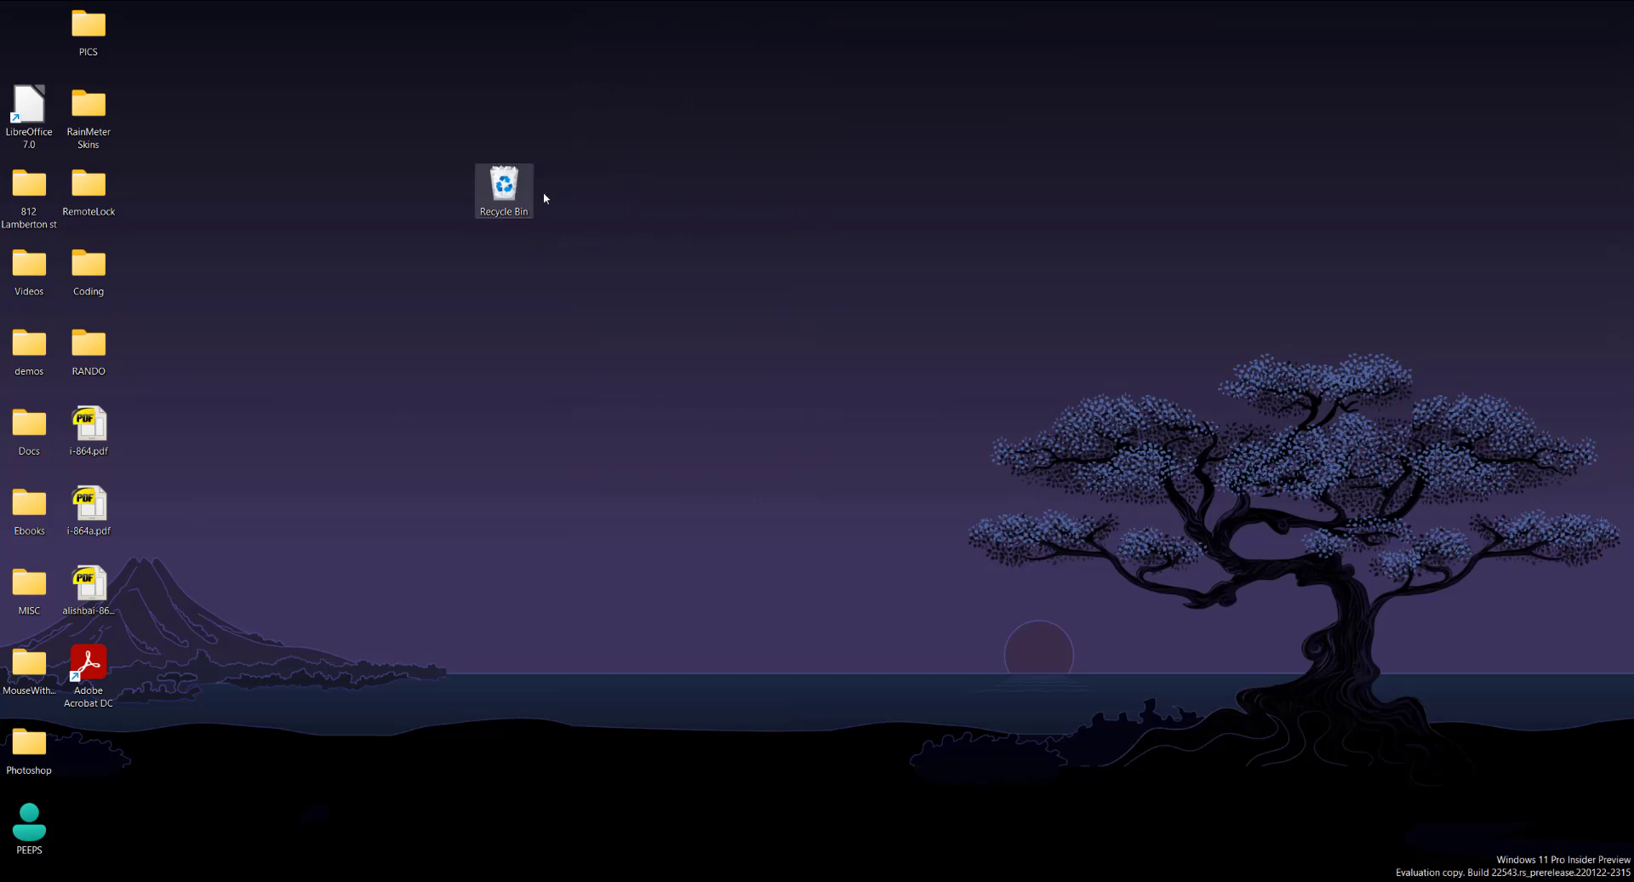
Step: Open the Recycle Bin, drag the del folder back to the desktop, and close the window
{"action": "double_click", "coordinate": [515, 190]}
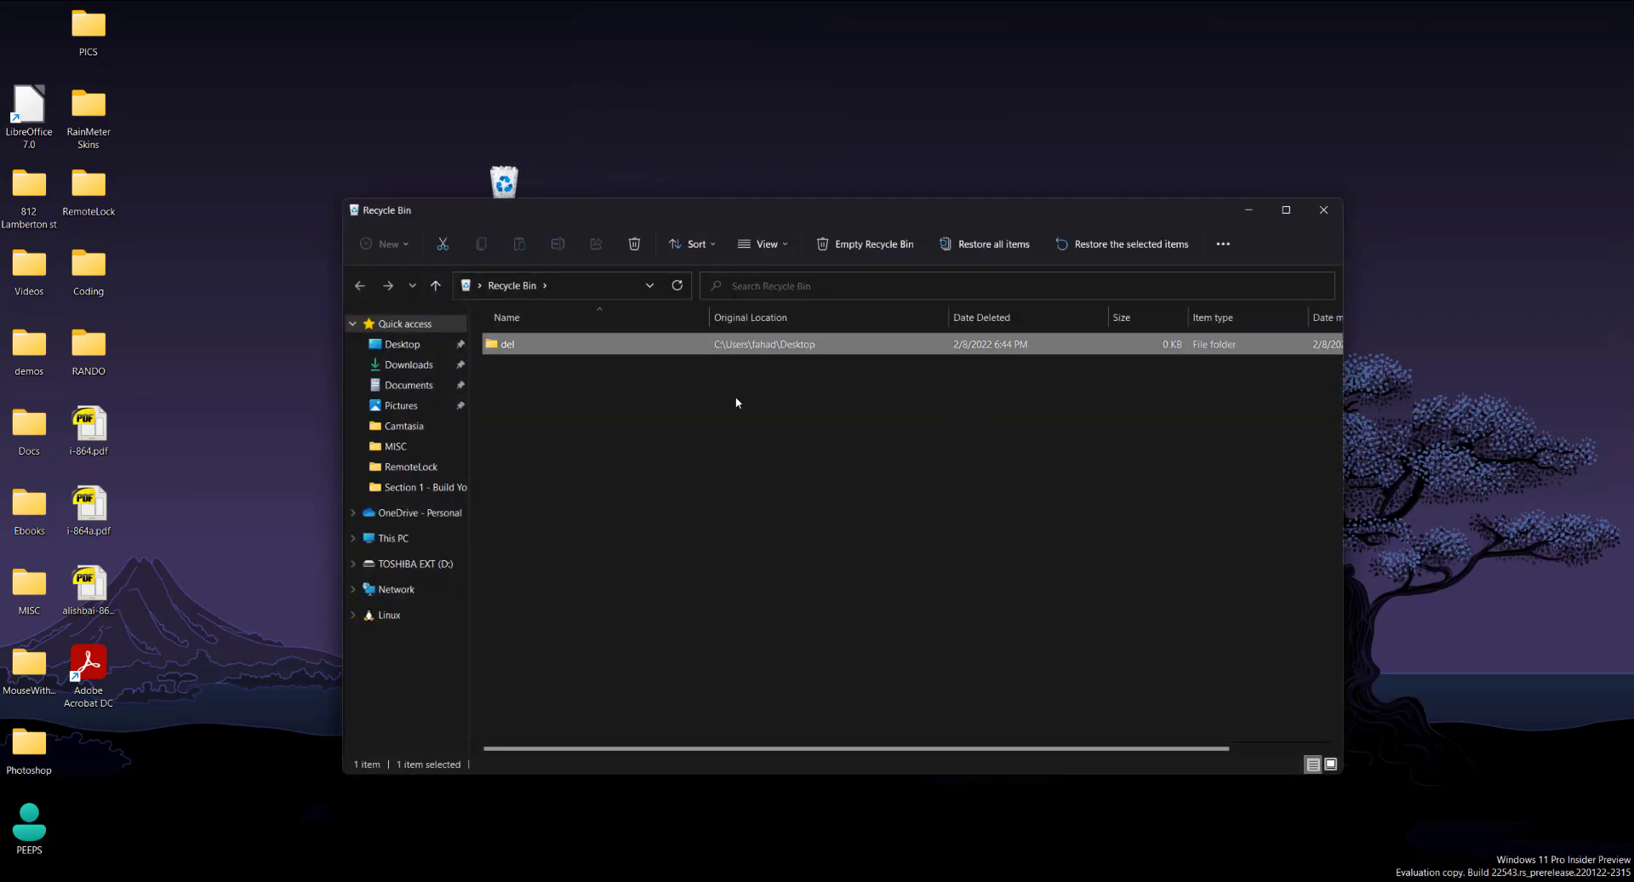
{"action": "left_click", "coordinate": [585, 349]}
{"action": "left_click", "coordinate": [590, 387]}
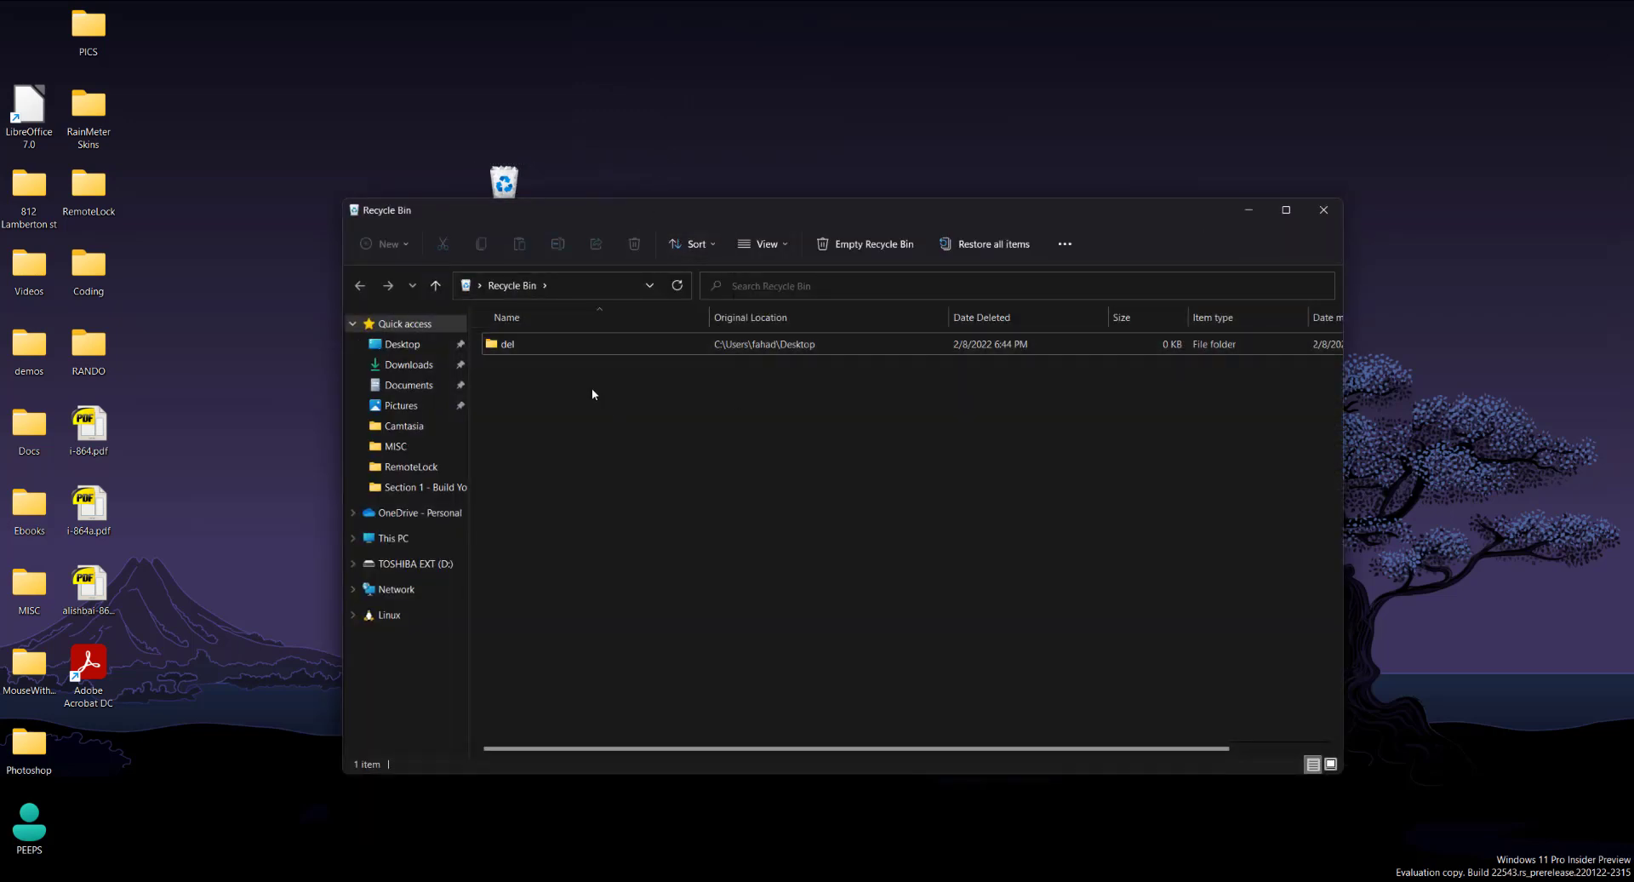
{"action": "left_click_drag", "start_coordinate": [539, 351], "coordinate": [646, 170]}
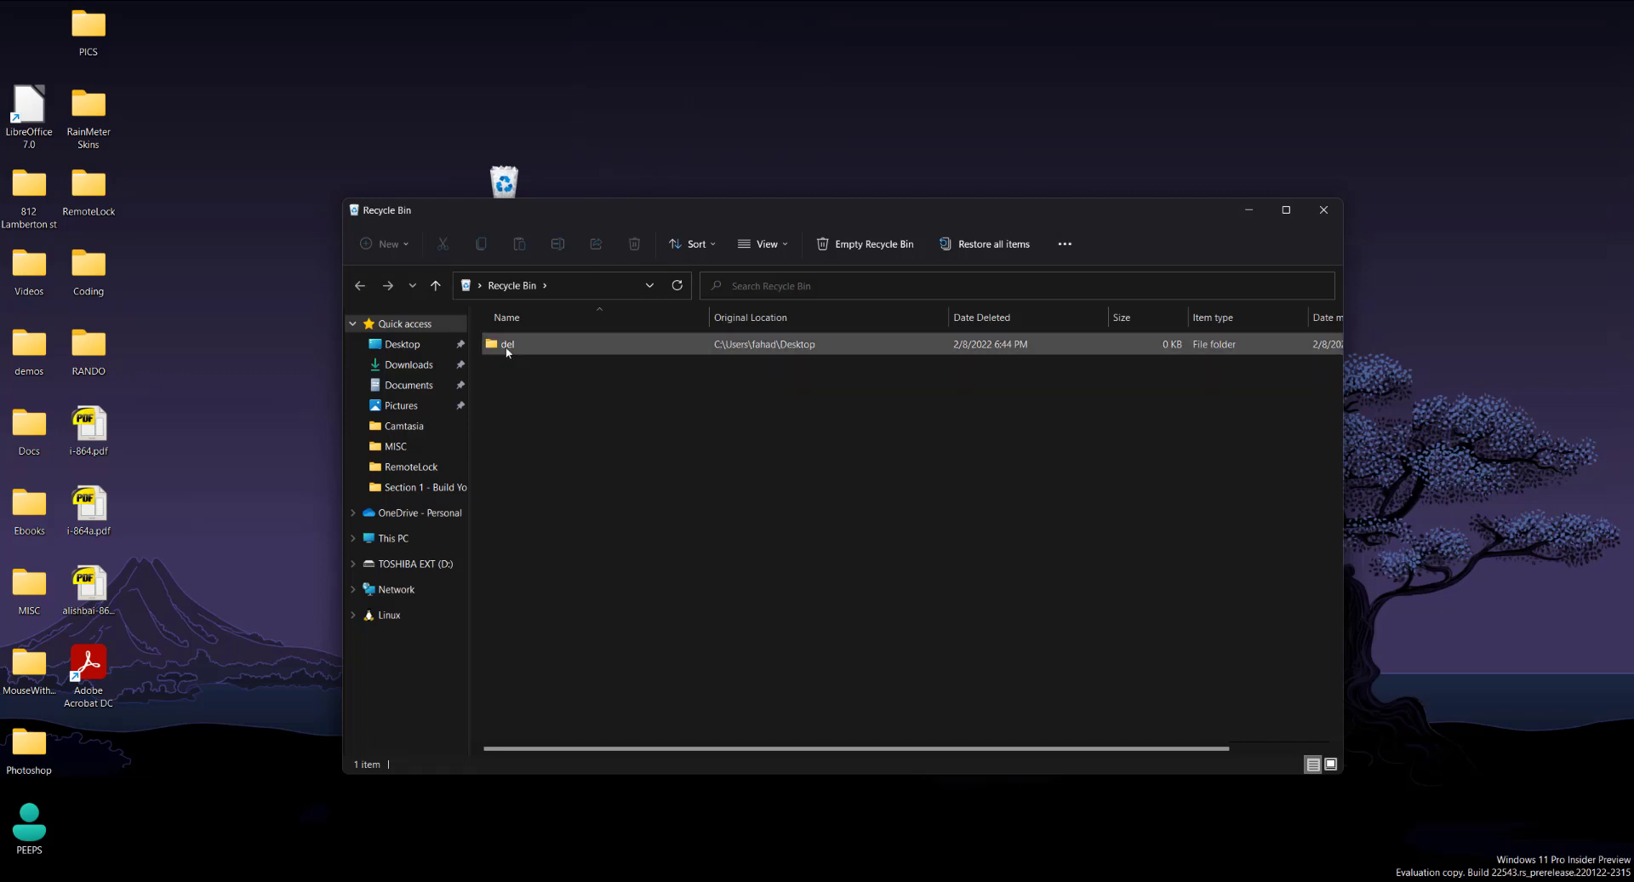
{"action": "left_click_drag", "start_coordinate": [511, 346], "coordinate": [676, 123]}
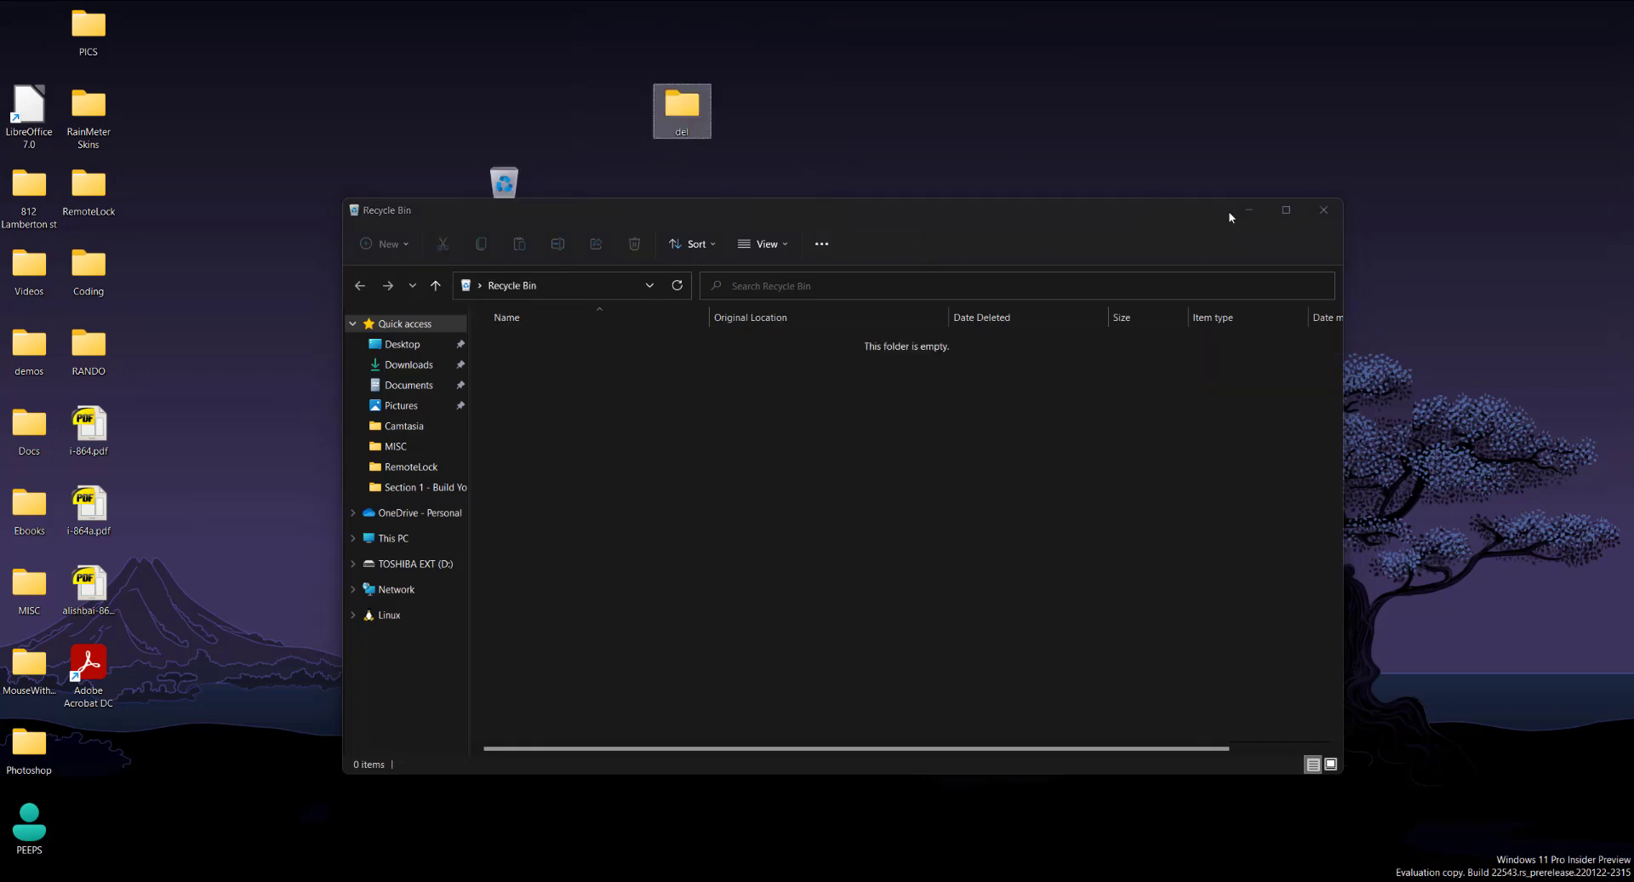
{"action": "left_click", "coordinate": [1323, 210]}
Step: Select the del folder and Shift+Delete it, confirming Yes in the Delete Folder dialog
{"action": "right_click", "coordinate": [680, 119]}
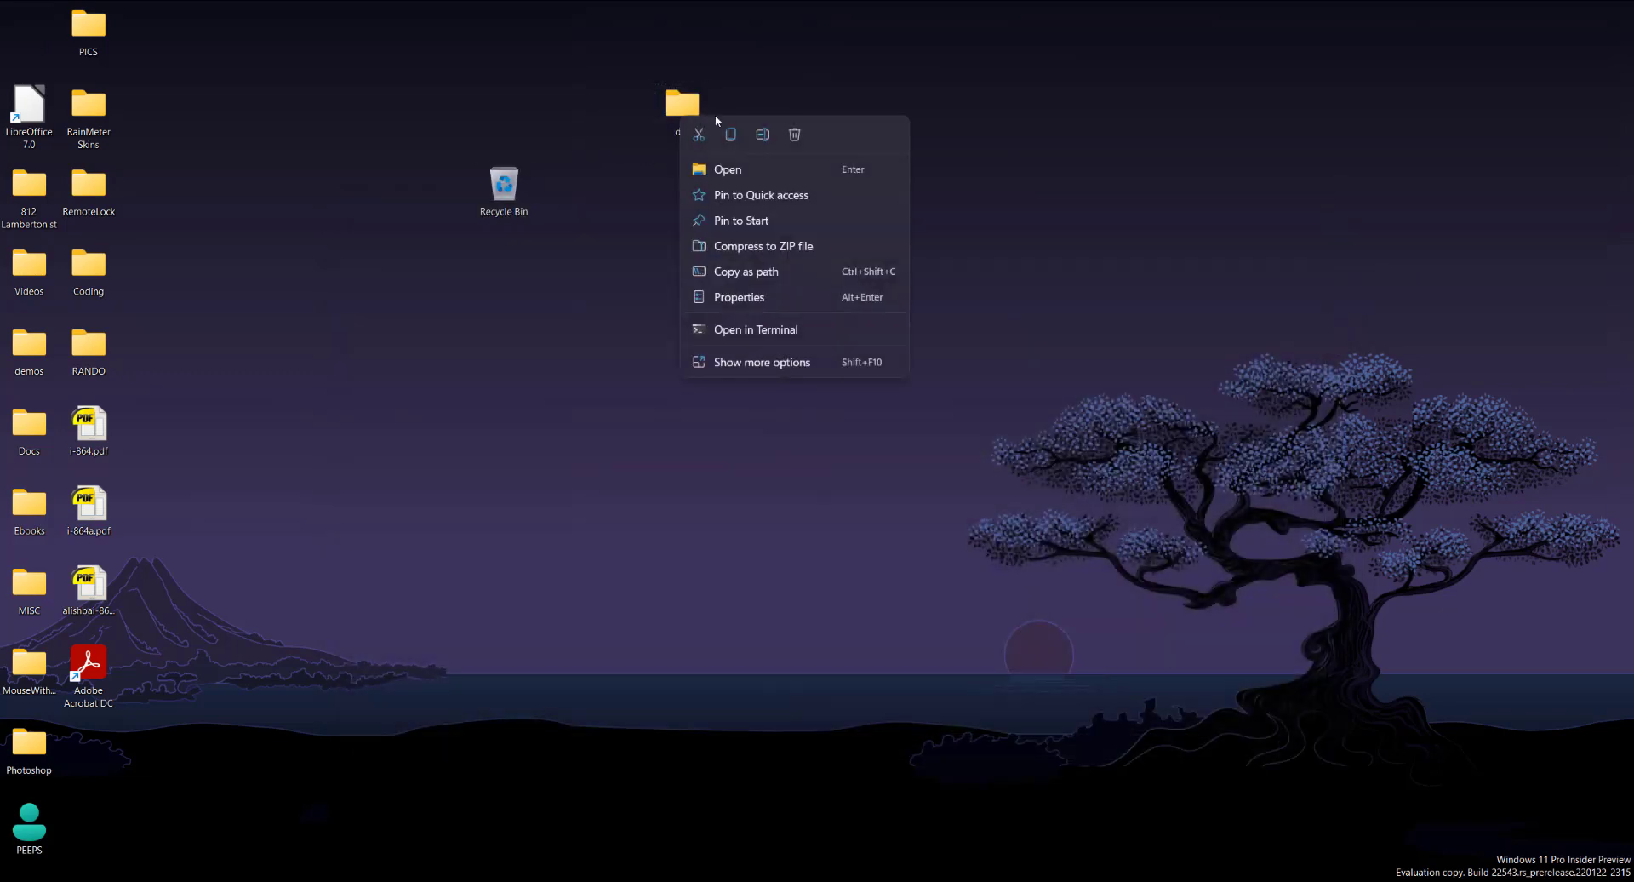
{"action": "left_click", "coordinate": [685, 115]}
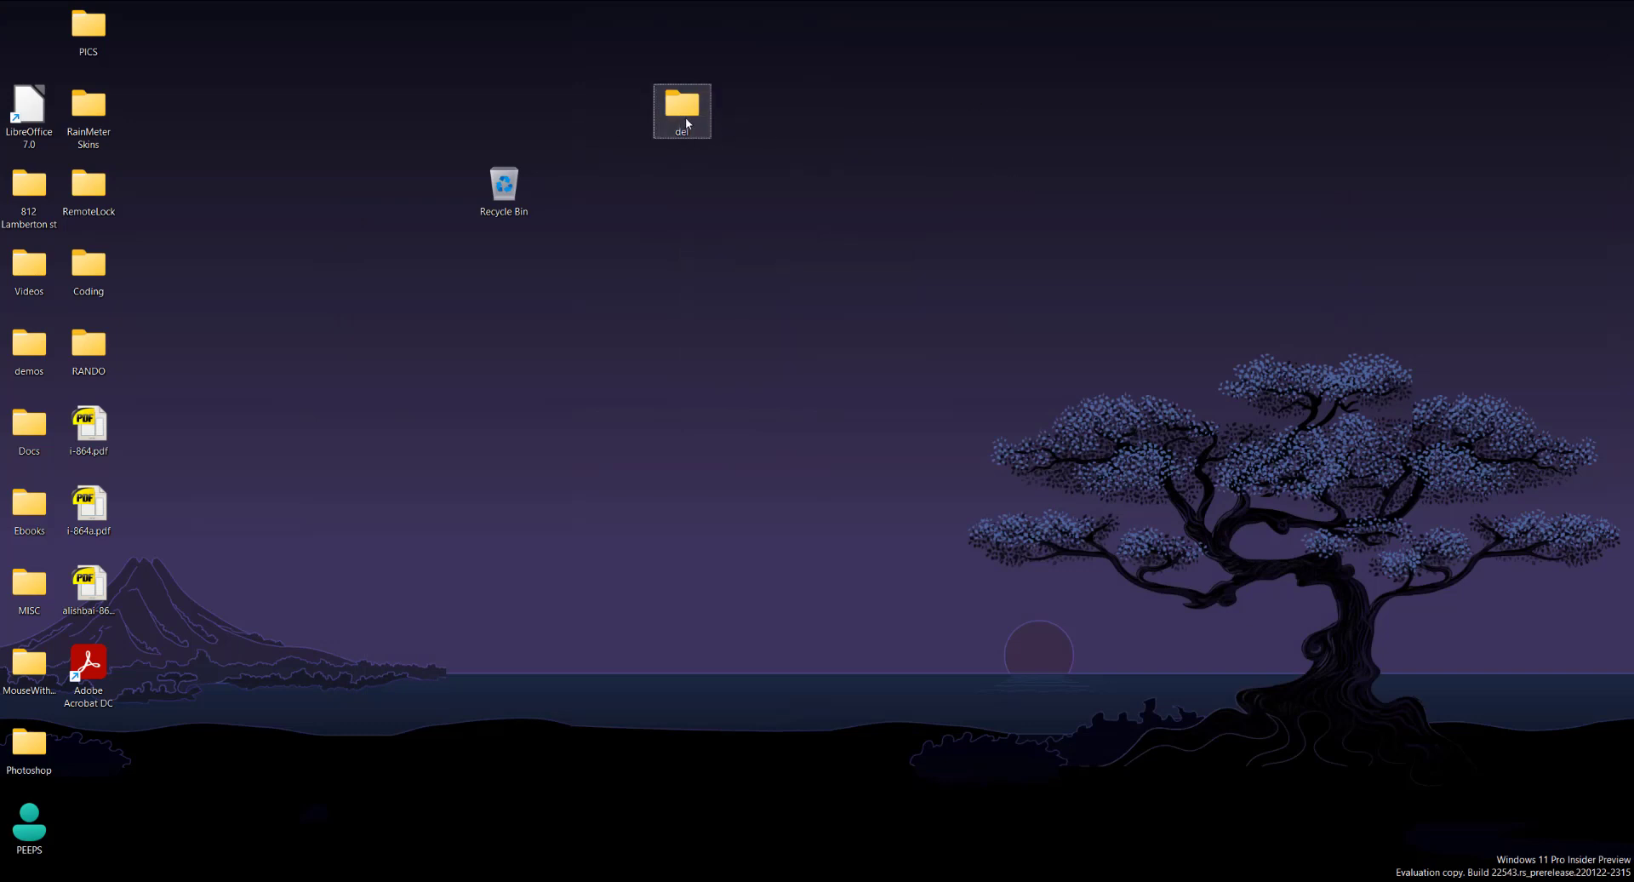
{"action": "right_click", "coordinate": [692, 118]}
{"action": "left_click", "coordinate": [722, 99]}
{"action": "key", "text": "shift+Delete"}
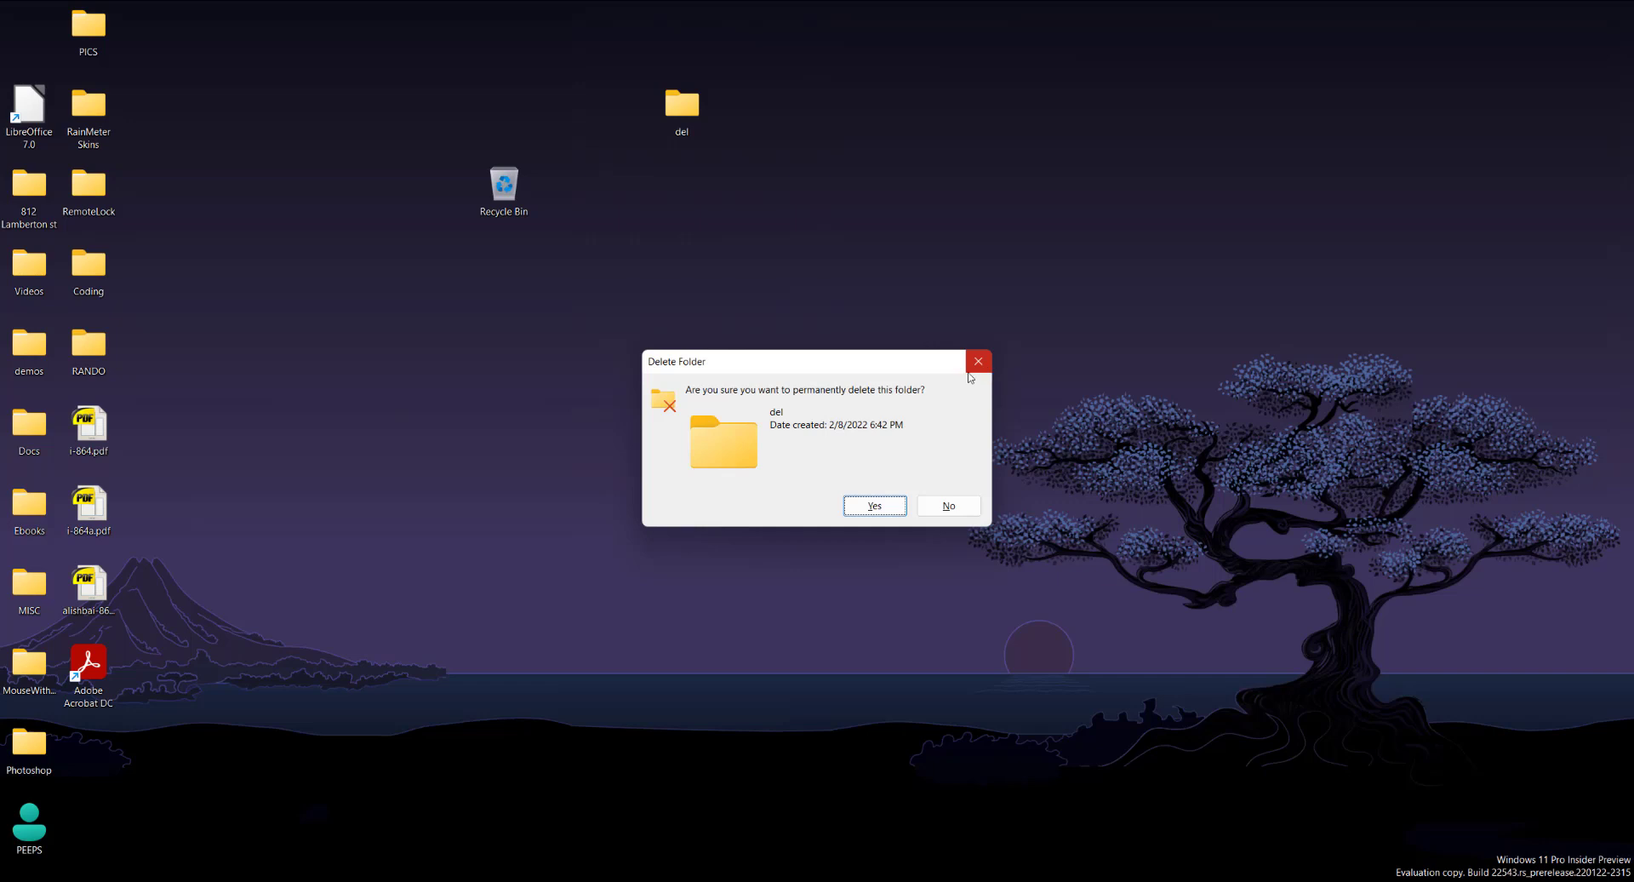
{"action": "left_click", "coordinate": [874, 505]}
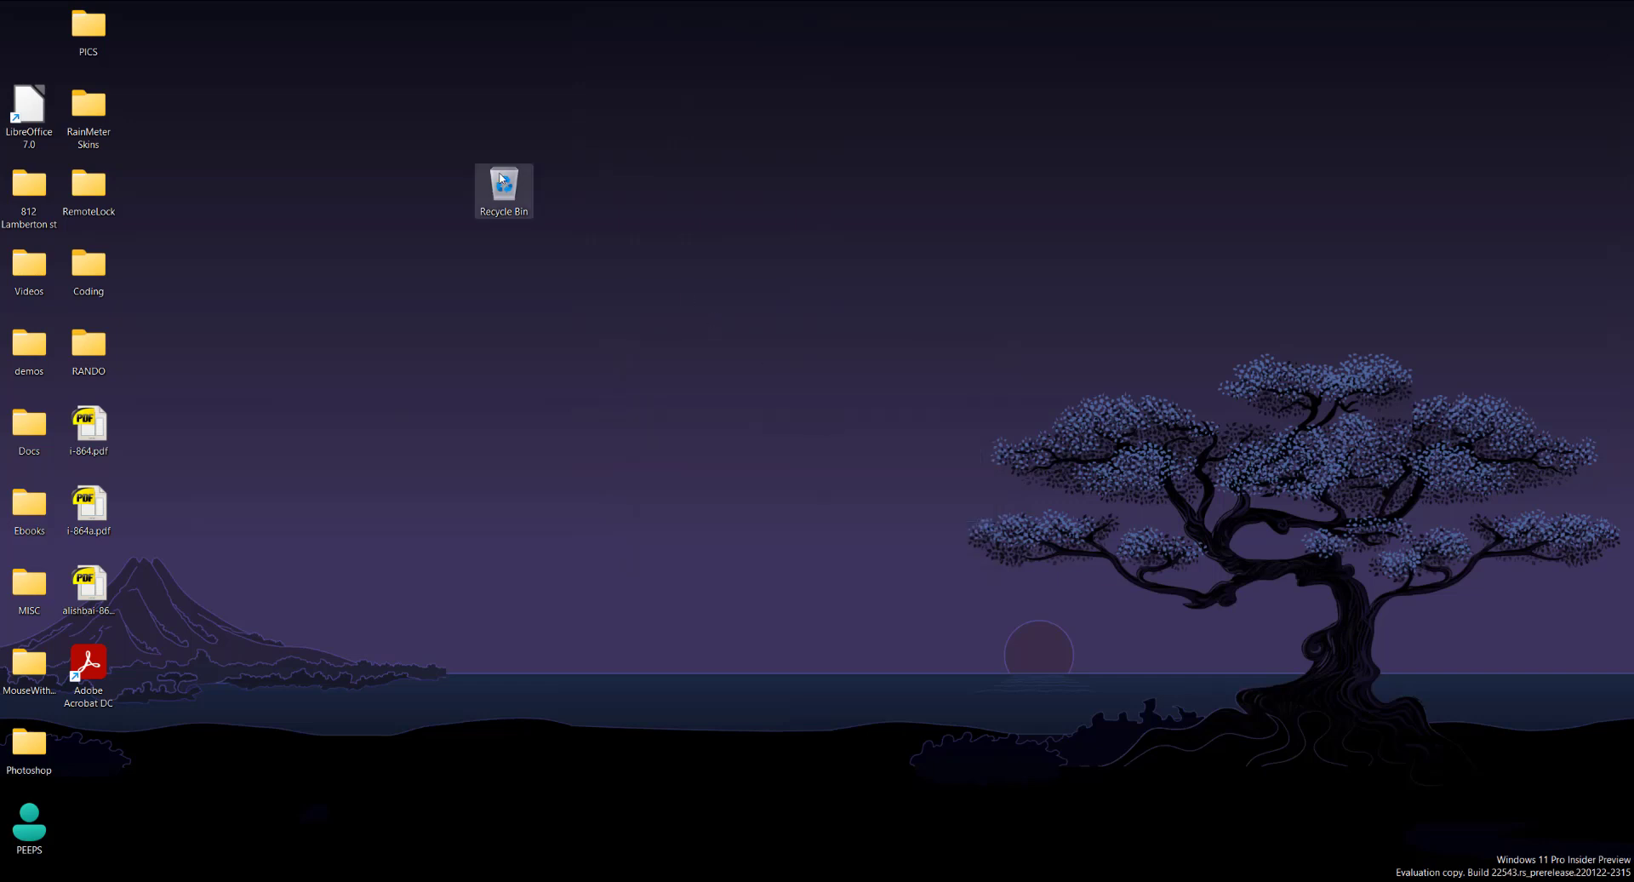
Step: Check that the Recycle Bin is empty, then create a new text document named test.txt
{"action": "double_click", "coordinate": [519, 183]}
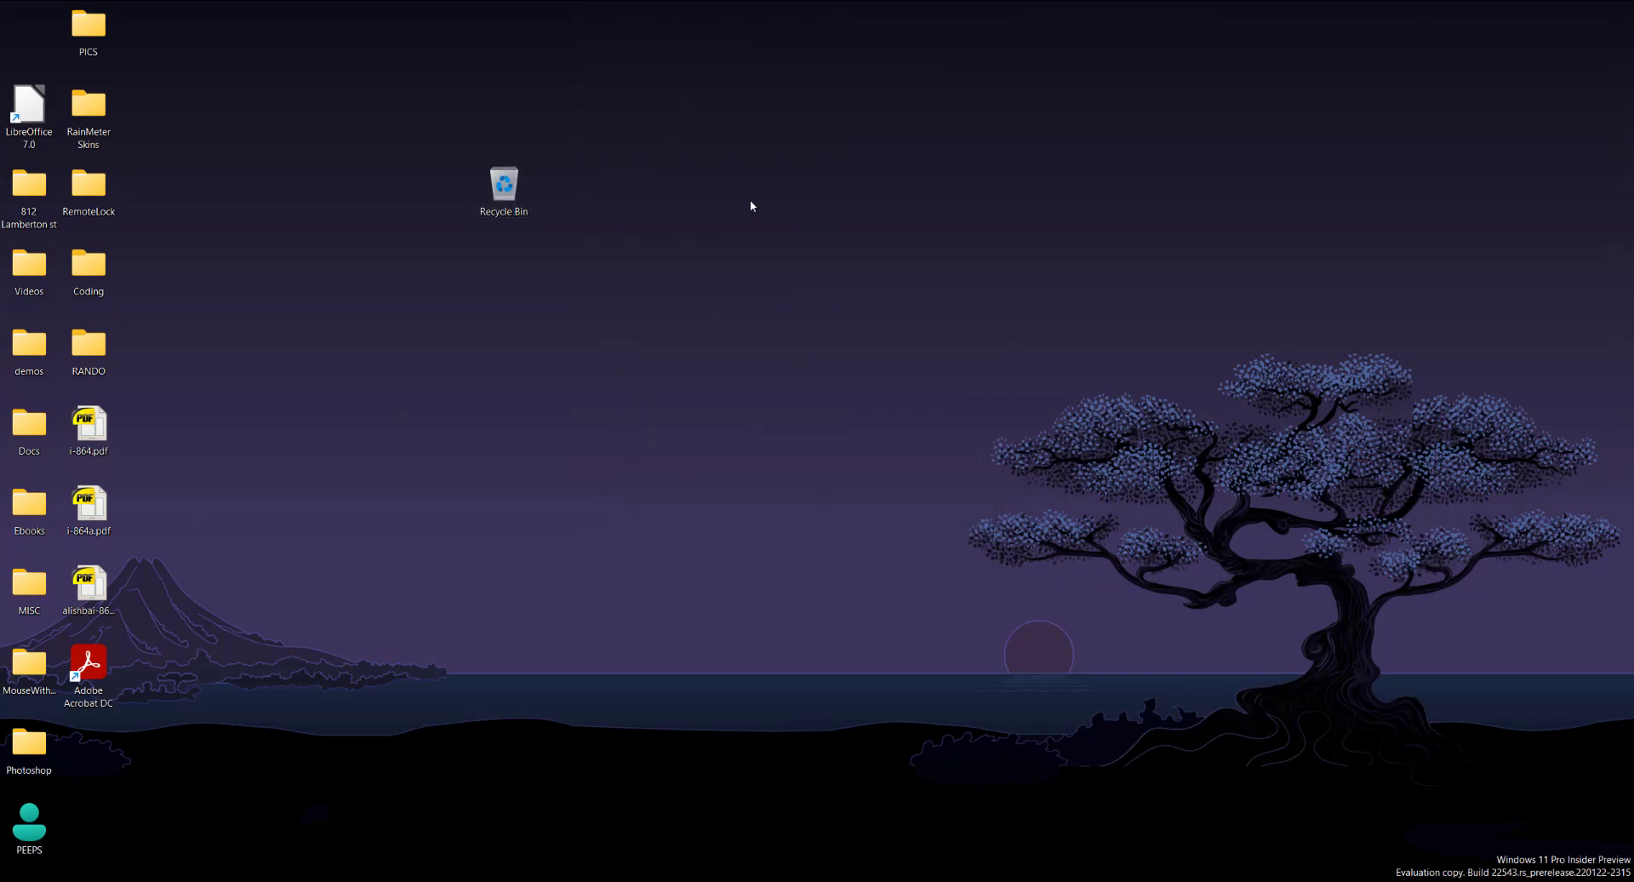
{"action": "left_click", "coordinate": [1323, 214]}
{"action": "right_click", "coordinate": [745, 132]}
{"action": "mouse_move", "coordinate": [887, 261]}
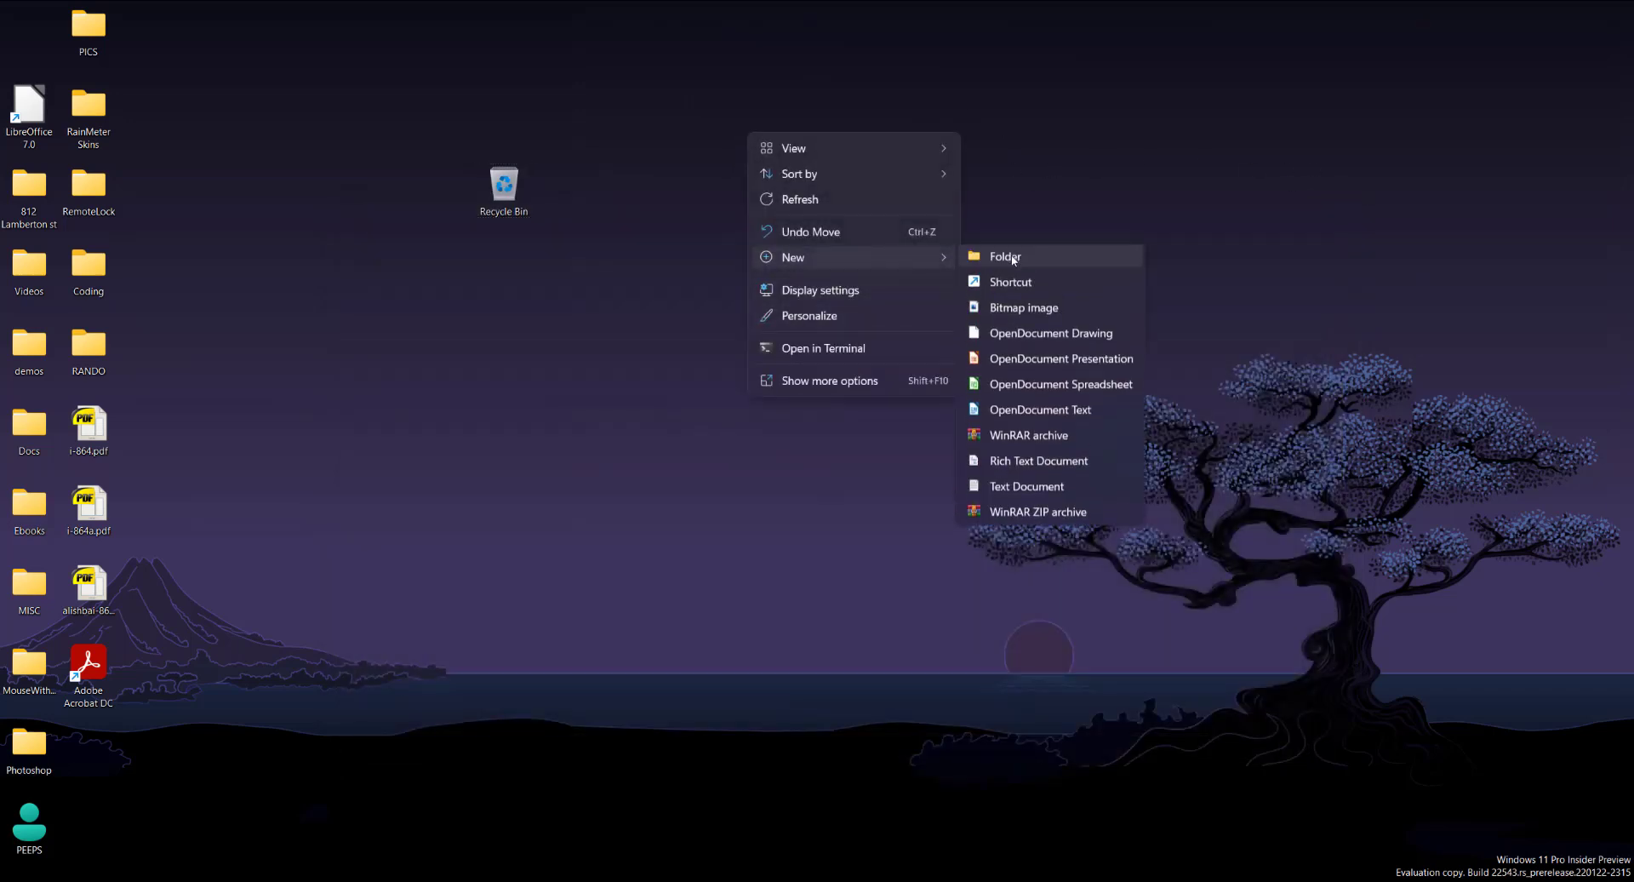
{"action": "left_click", "coordinate": [1052, 495]}
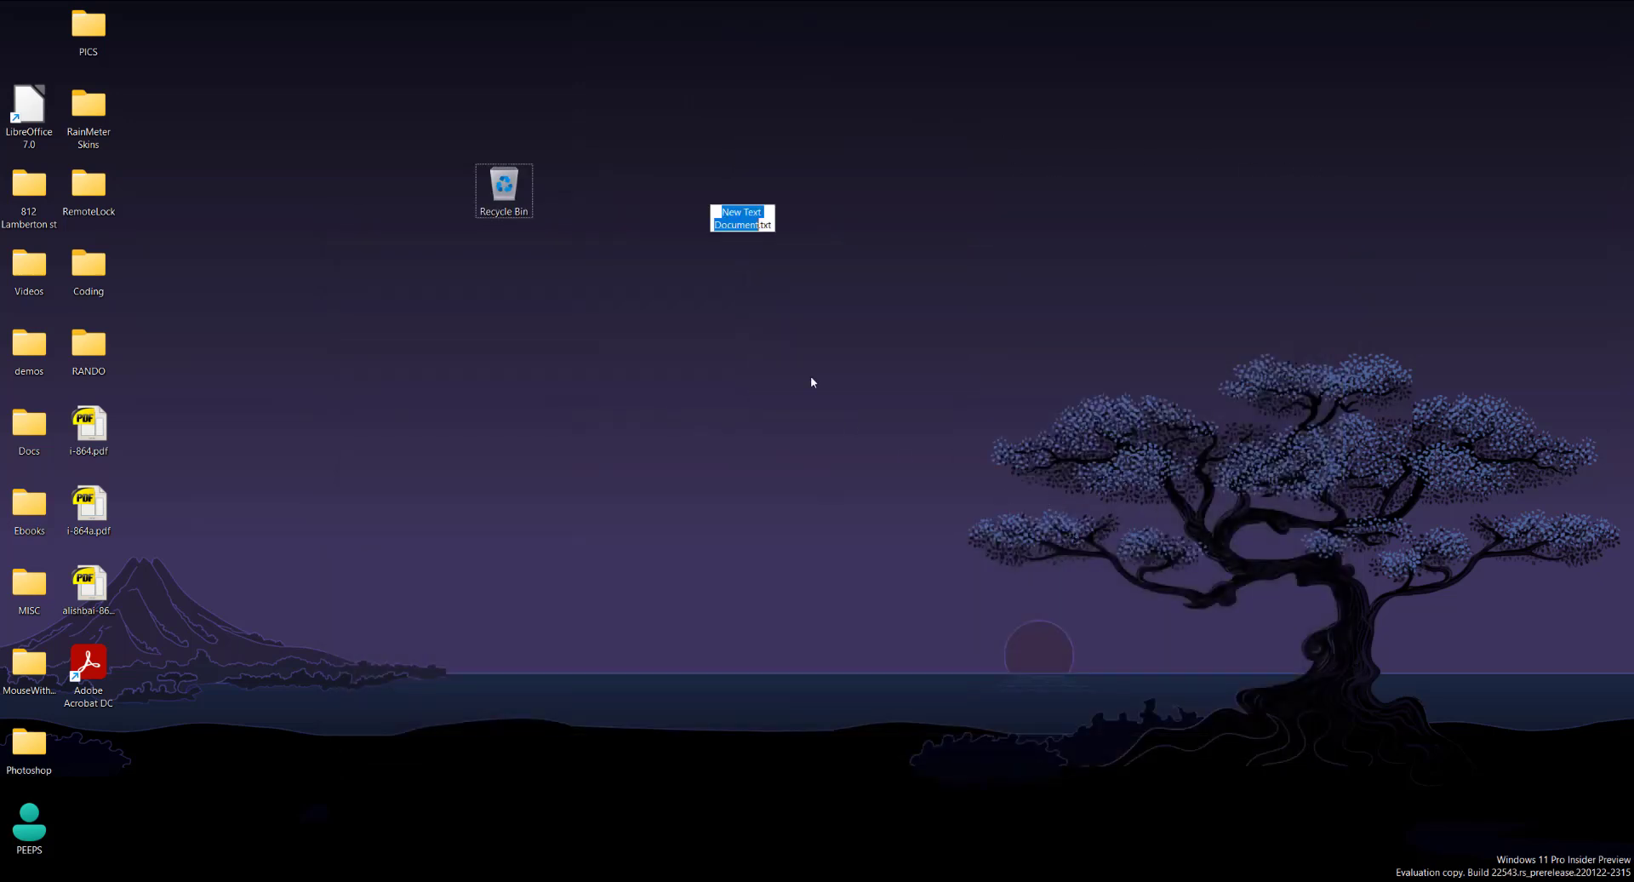
{"action": "type", "text": "test"}
{"action": "key", "text": "Return"}
Step: Move the Recycle Bin further right and drop test.txt into it
{"action": "left_click", "coordinate": [770, 302]}
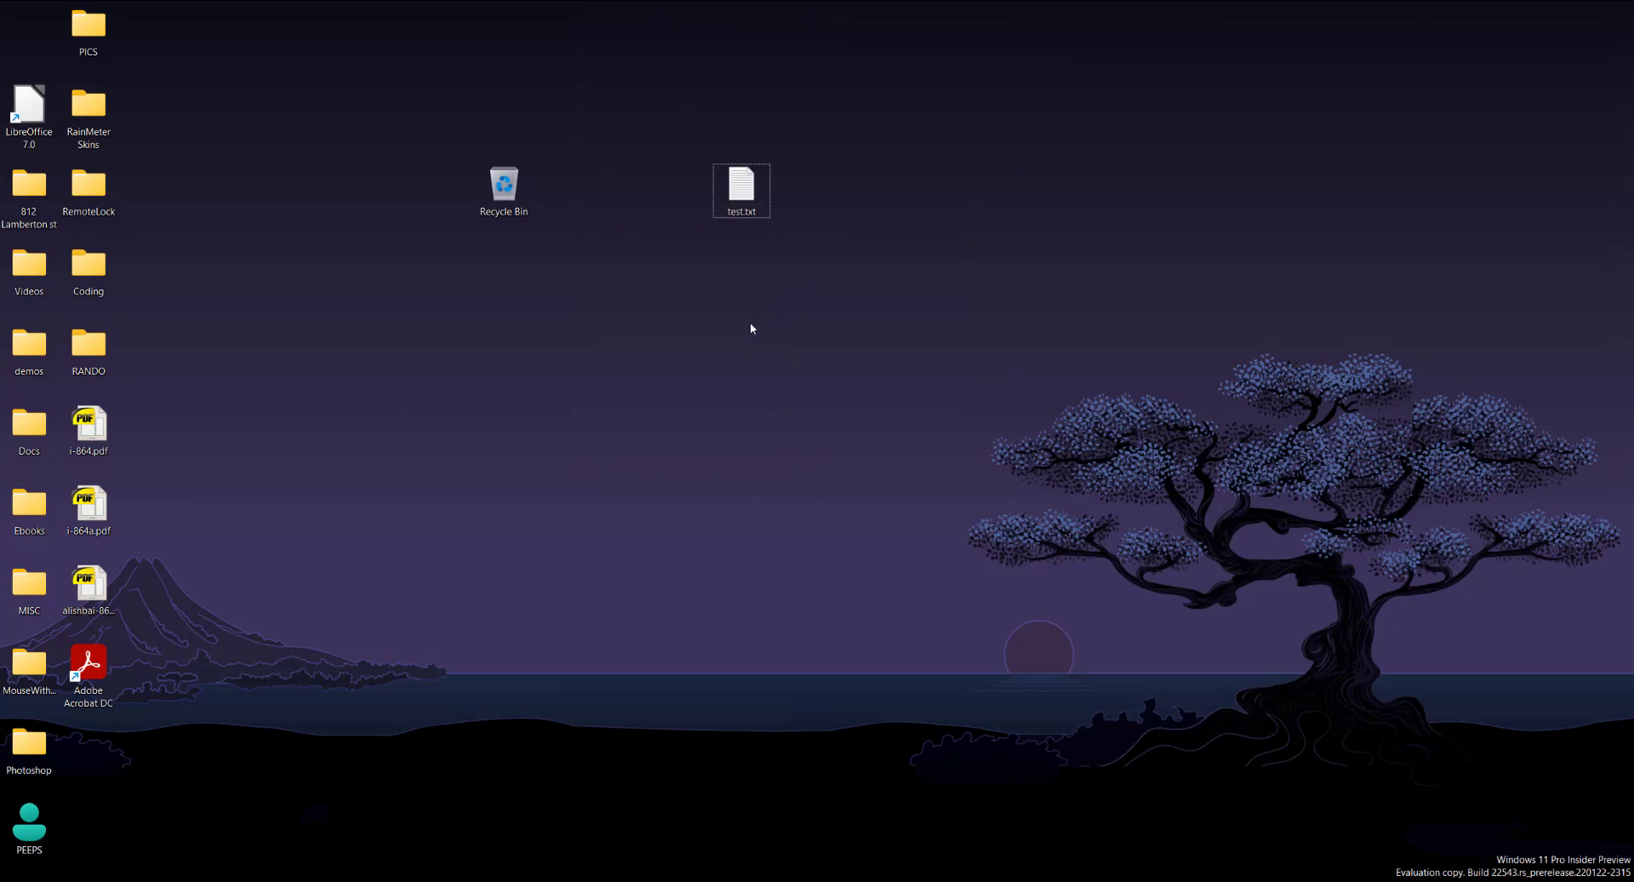
{"action": "left_click_drag", "start_coordinate": [503, 185], "coordinate": [928, 191]}
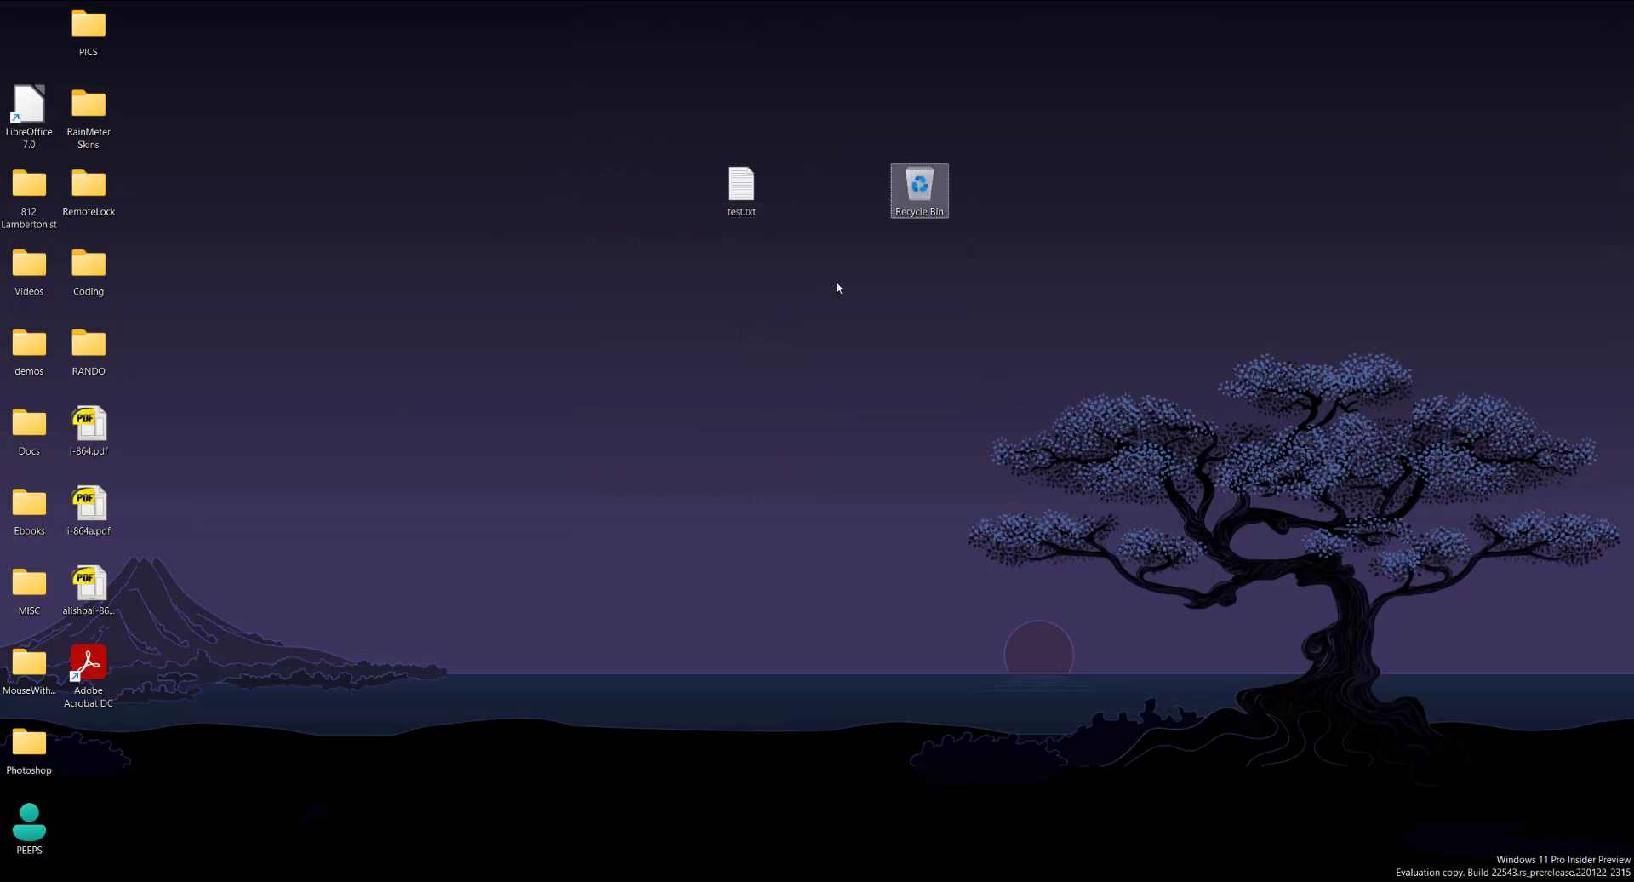
{"action": "left_click_drag", "start_coordinate": [737, 190], "coordinate": [917, 194]}
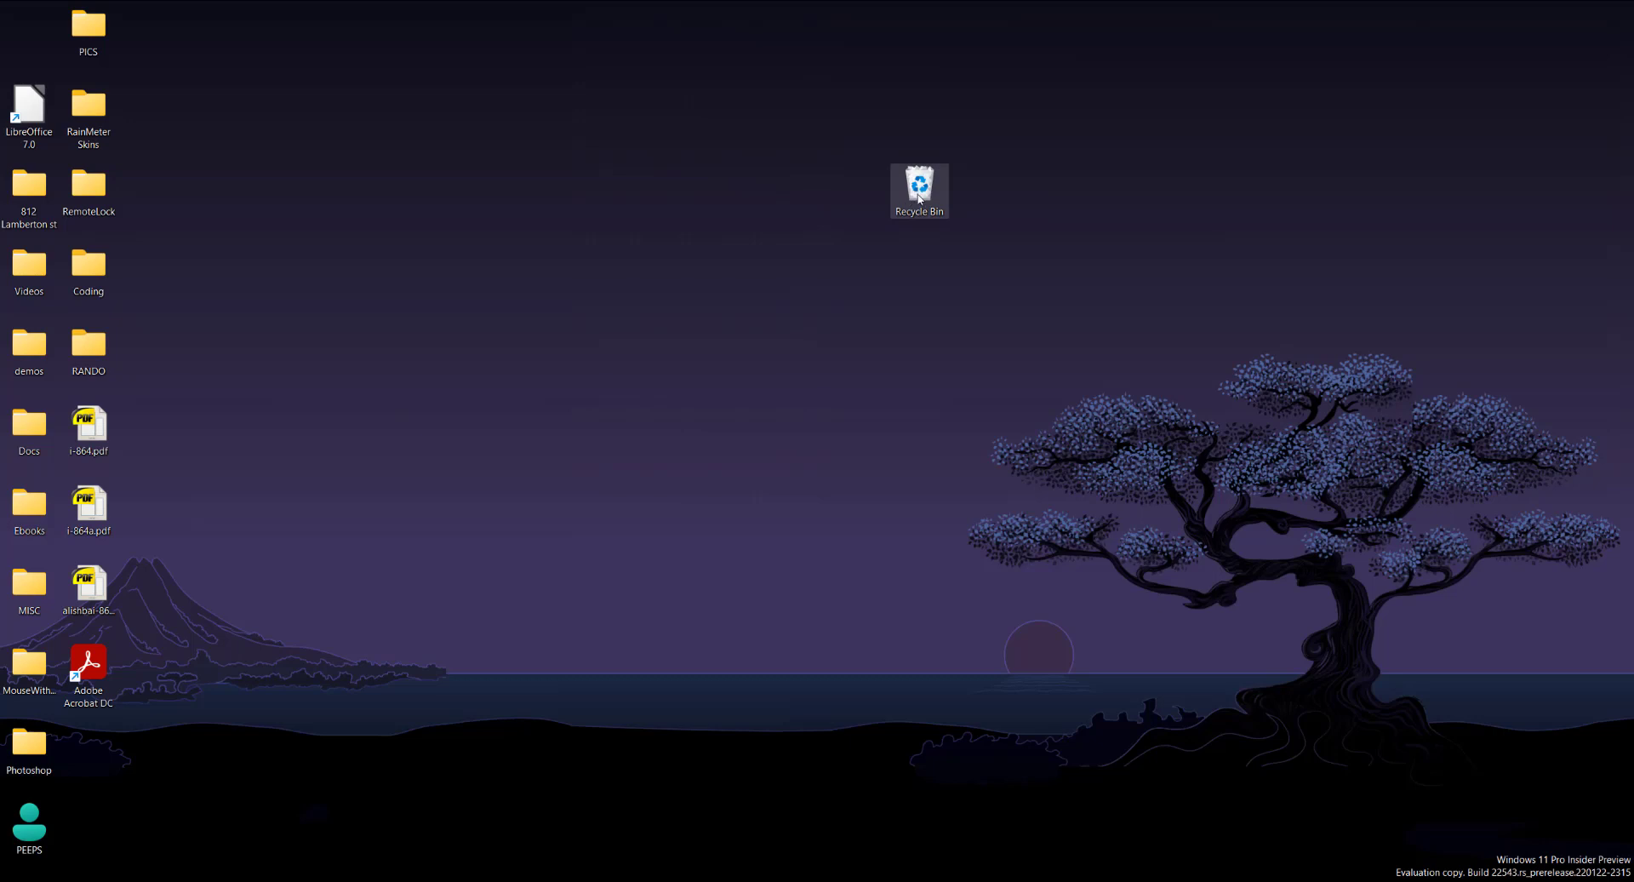
{"action": "right_click", "coordinate": [918, 198]}
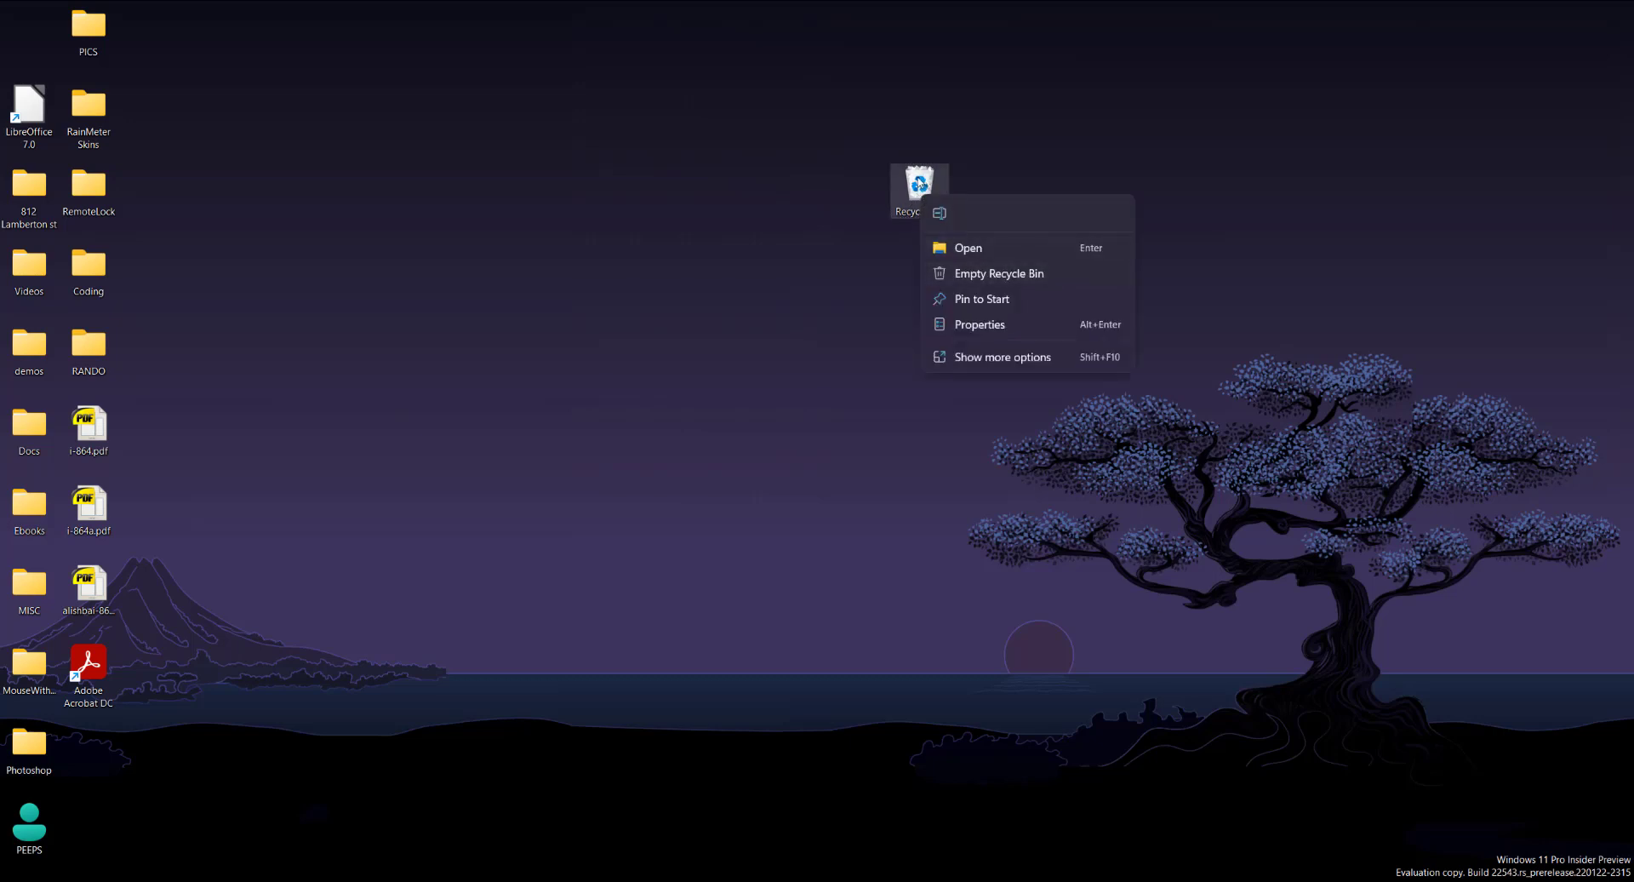
{"action": "left_click", "coordinate": [978, 273]}
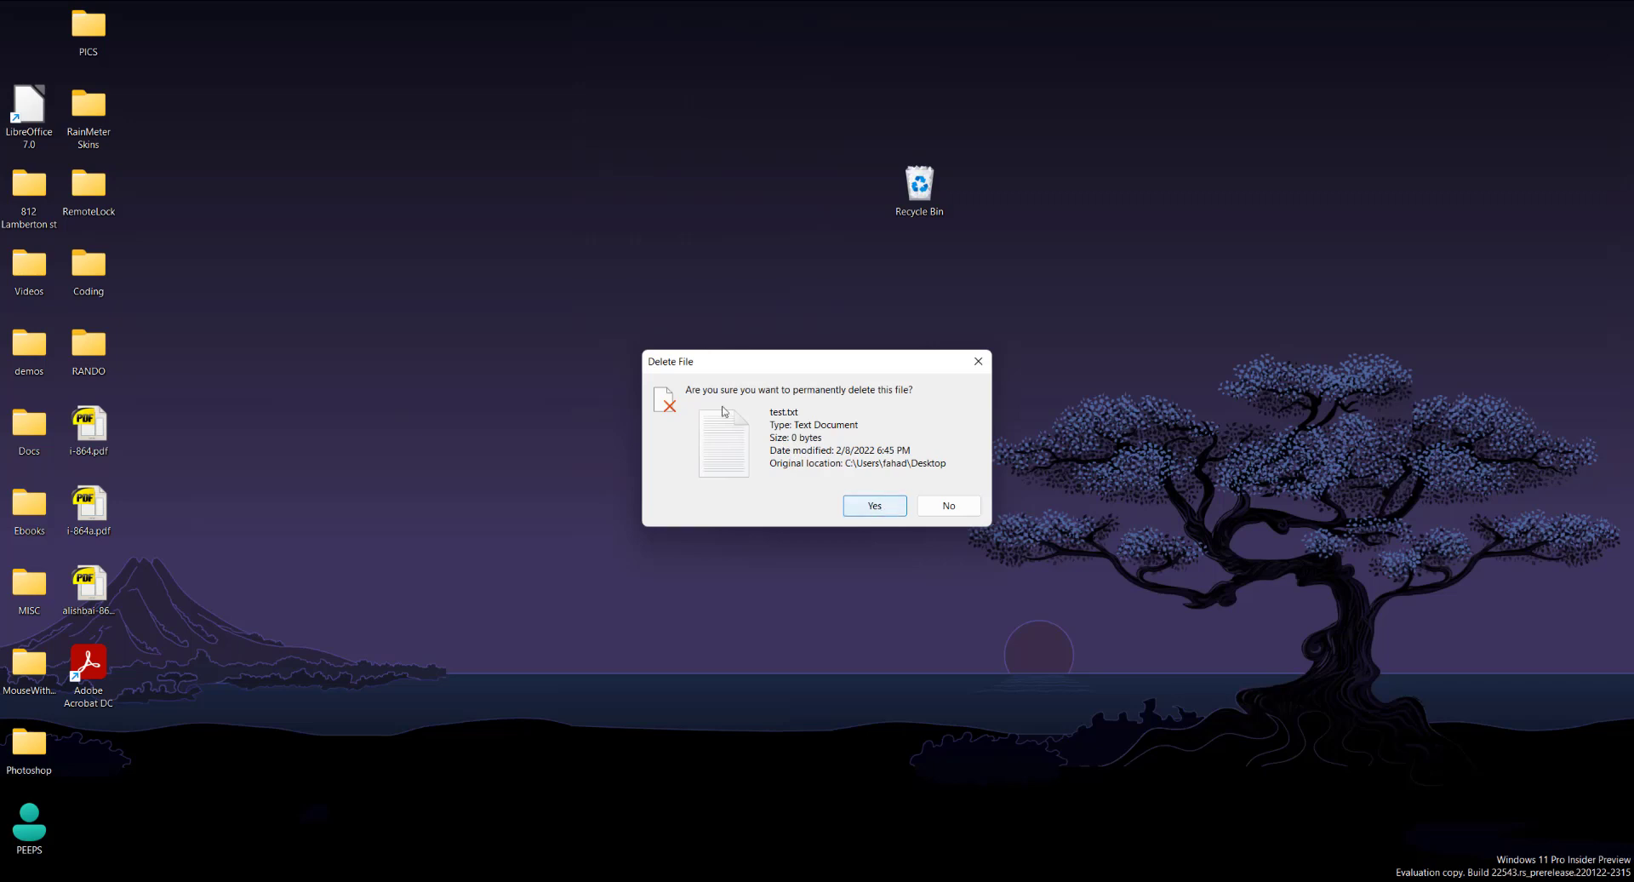
{"action": "left_click", "coordinate": [949, 508]}
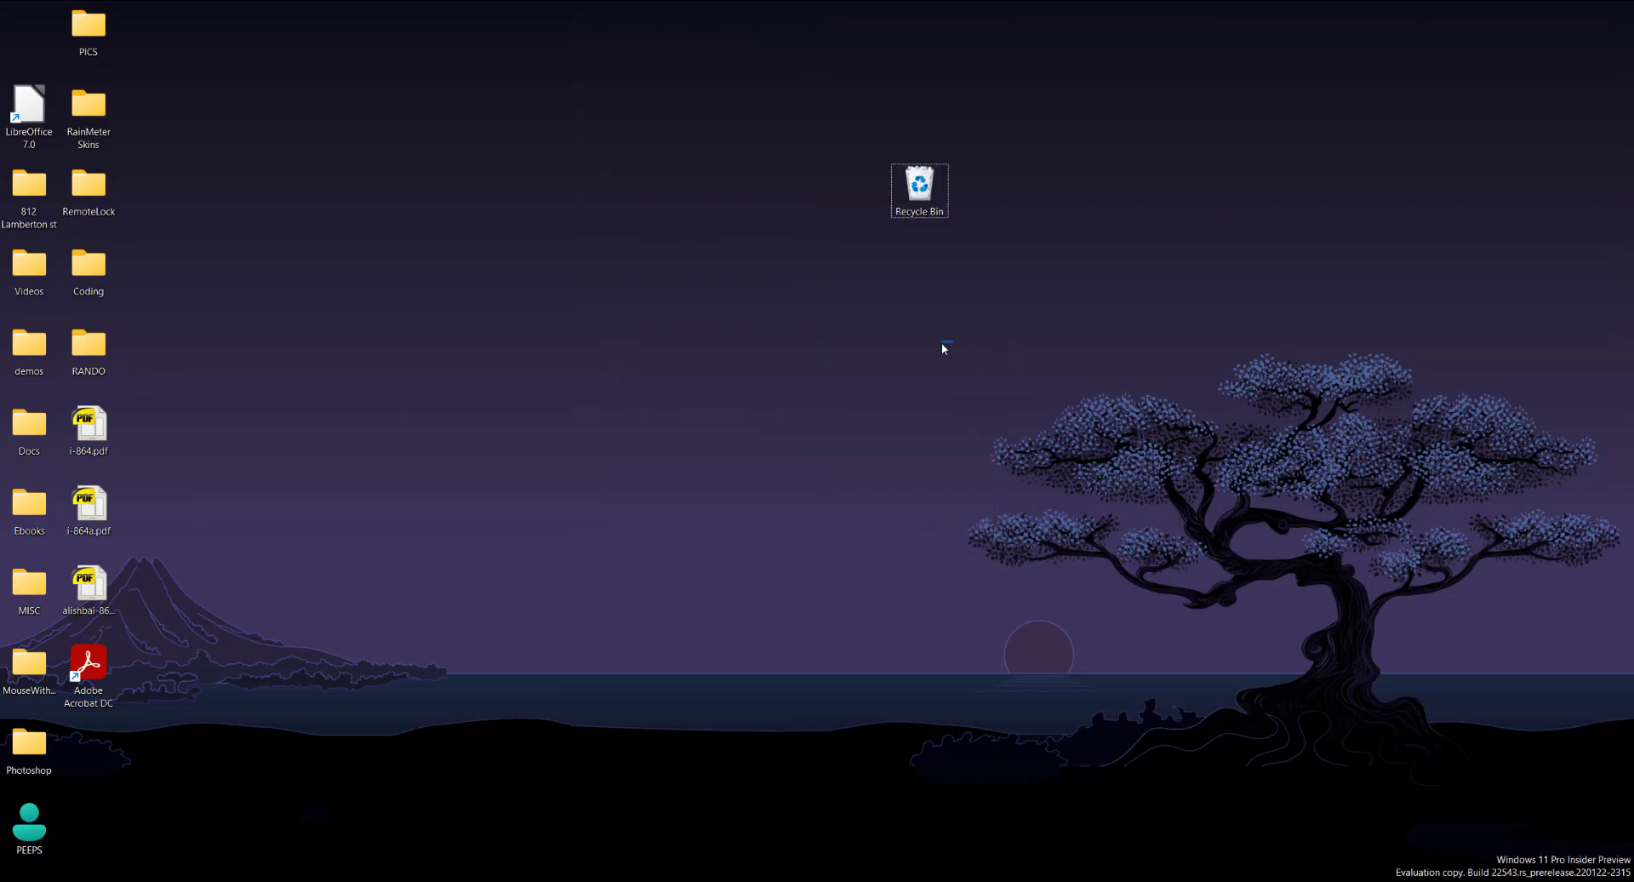
{"action": "double_click", "coordinate": [917, 213]}
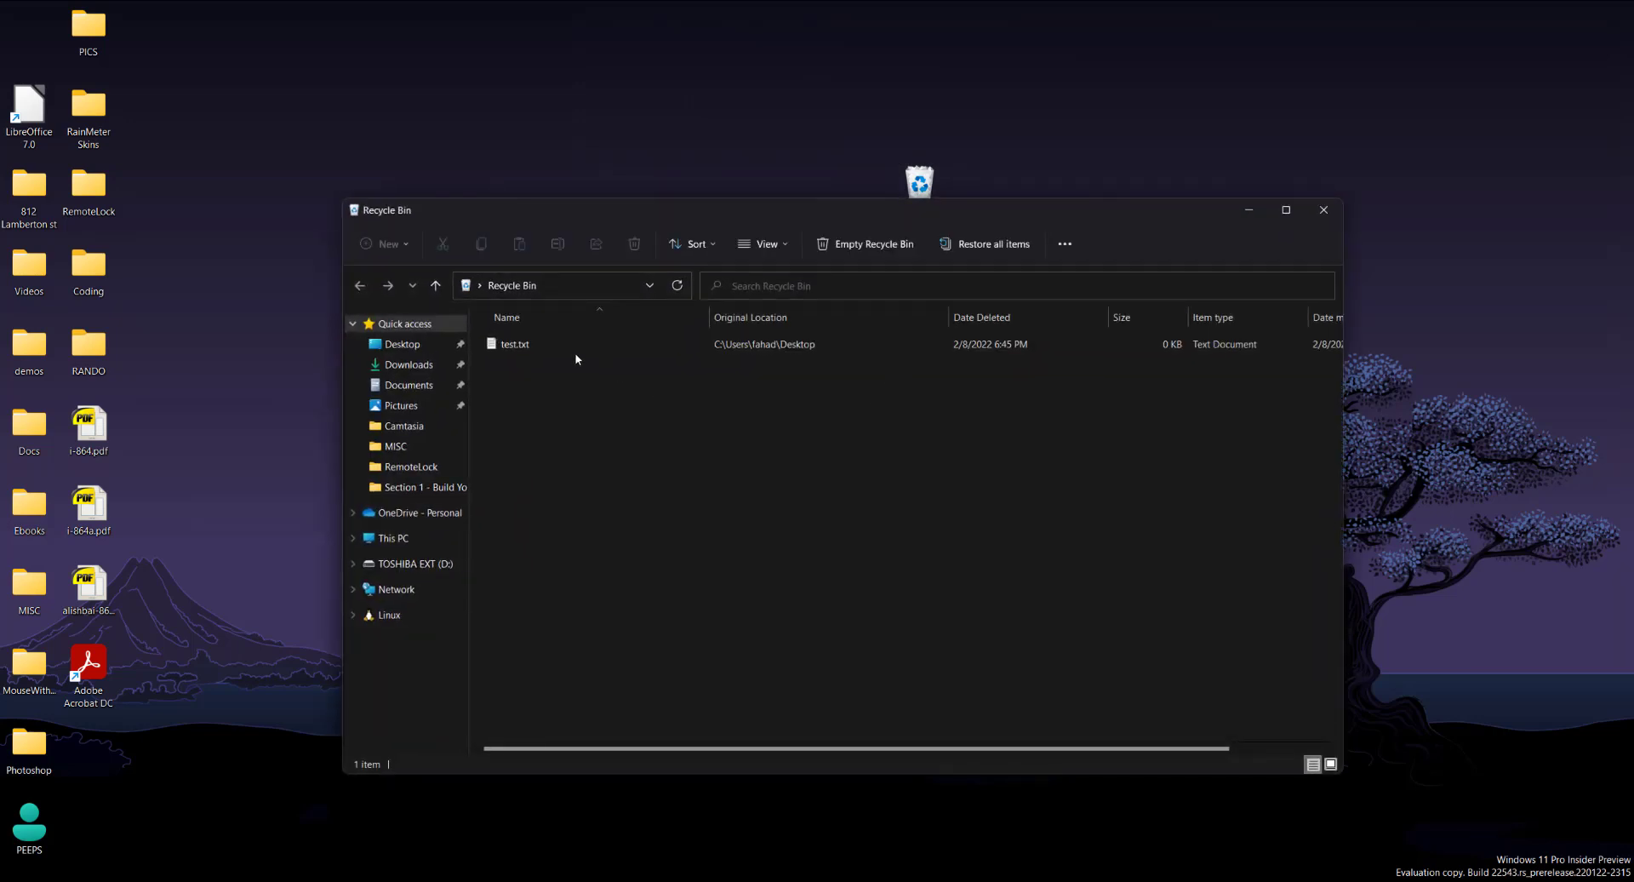
{"action": "left_click", "coordinate": [574, 351]}
{"action": "left_click", "coordinate": [708, 424]}
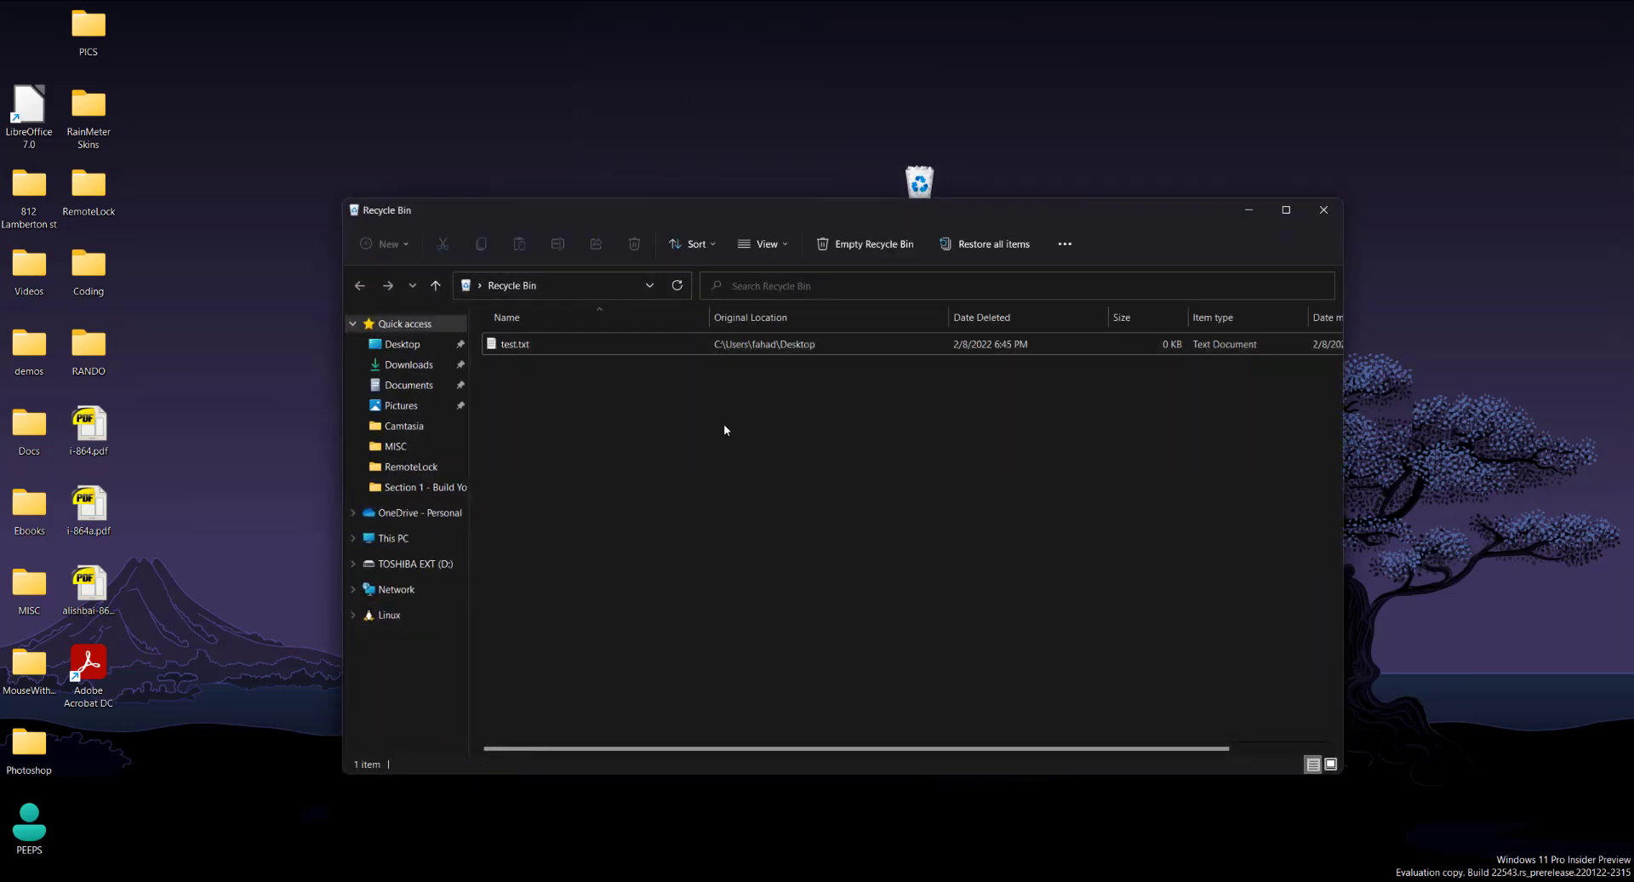
{"action": "left_click", "coordinate": [1329, 215]}
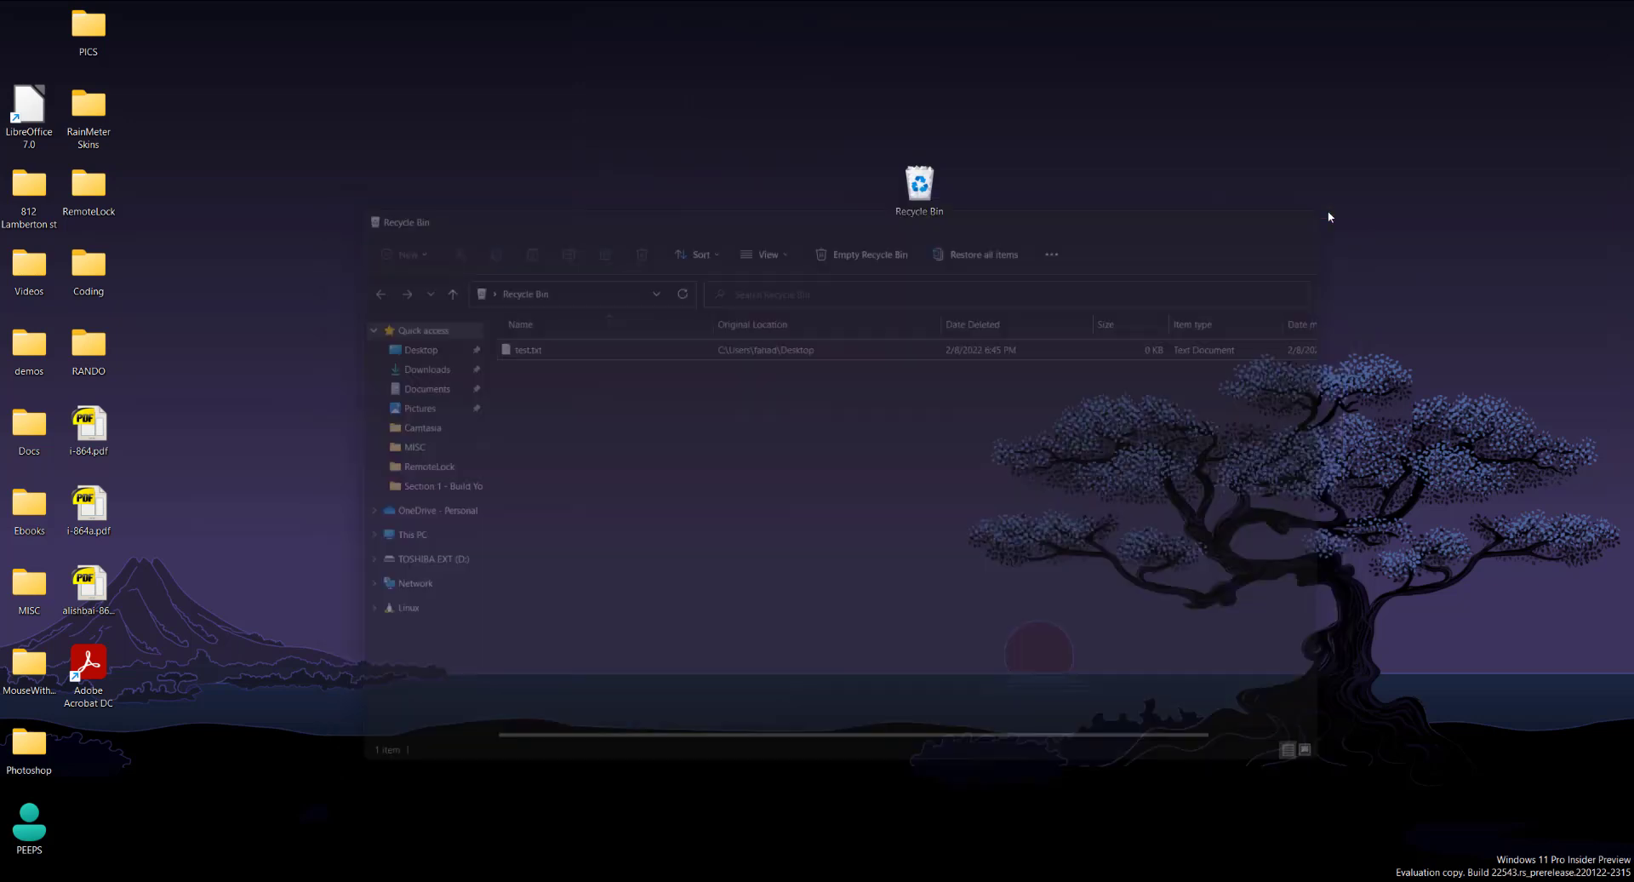
Step: Open Recycle Bin properties and review the TOSHIBA drive and Local Disk (C:) 14217 MB size
{"action": "right_click", "coordinate": [912, 203]}
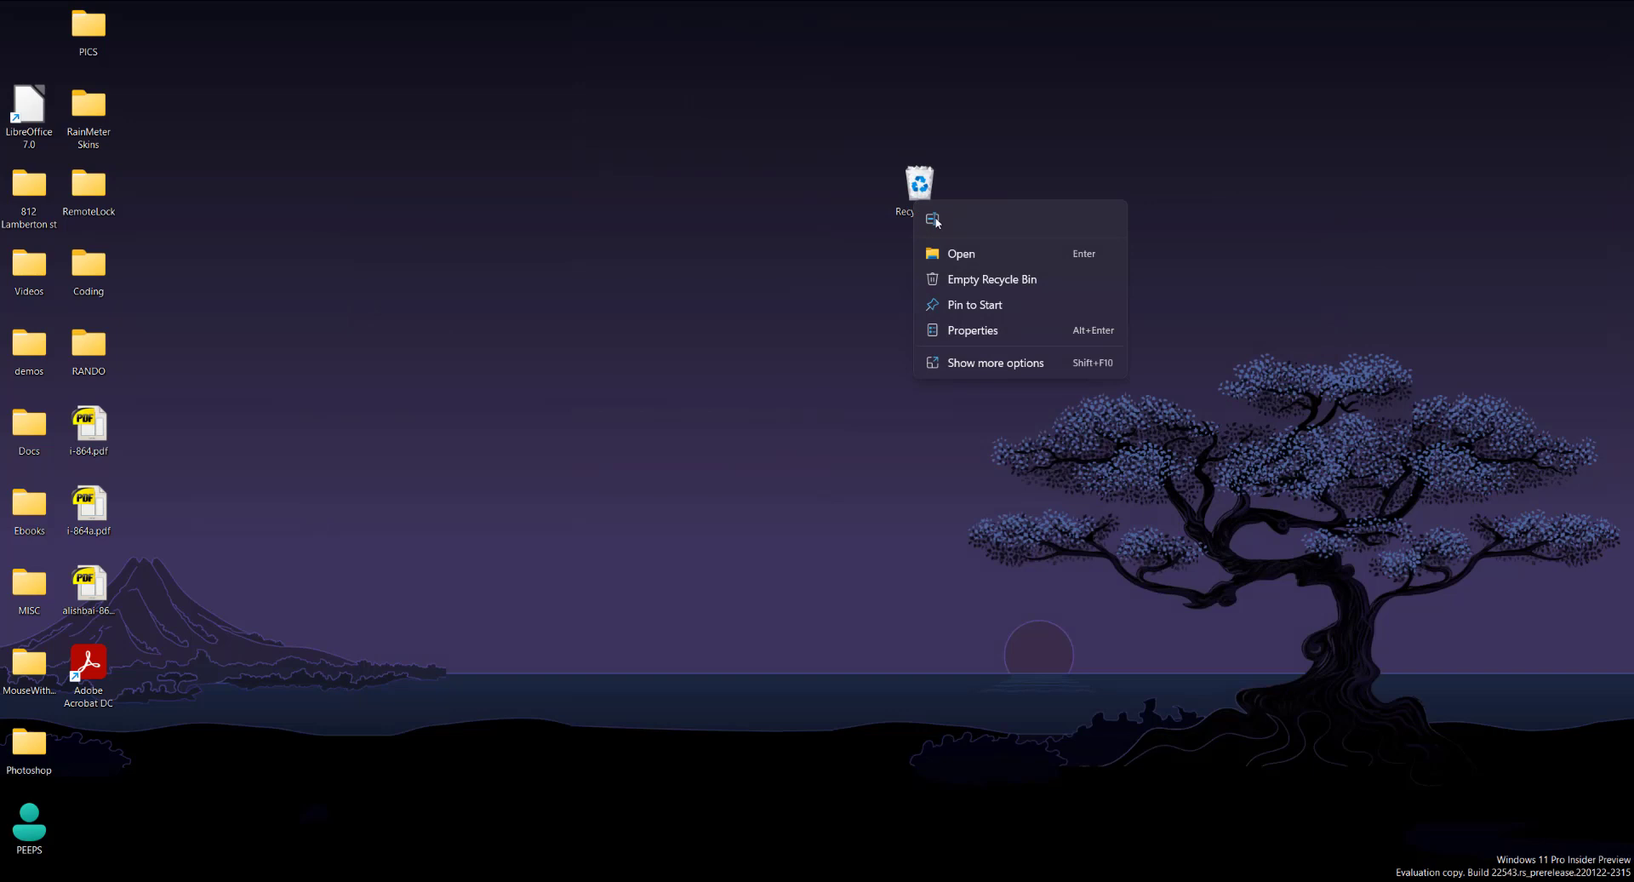
{"action": "left_click", "coordinate": [962, 334]}
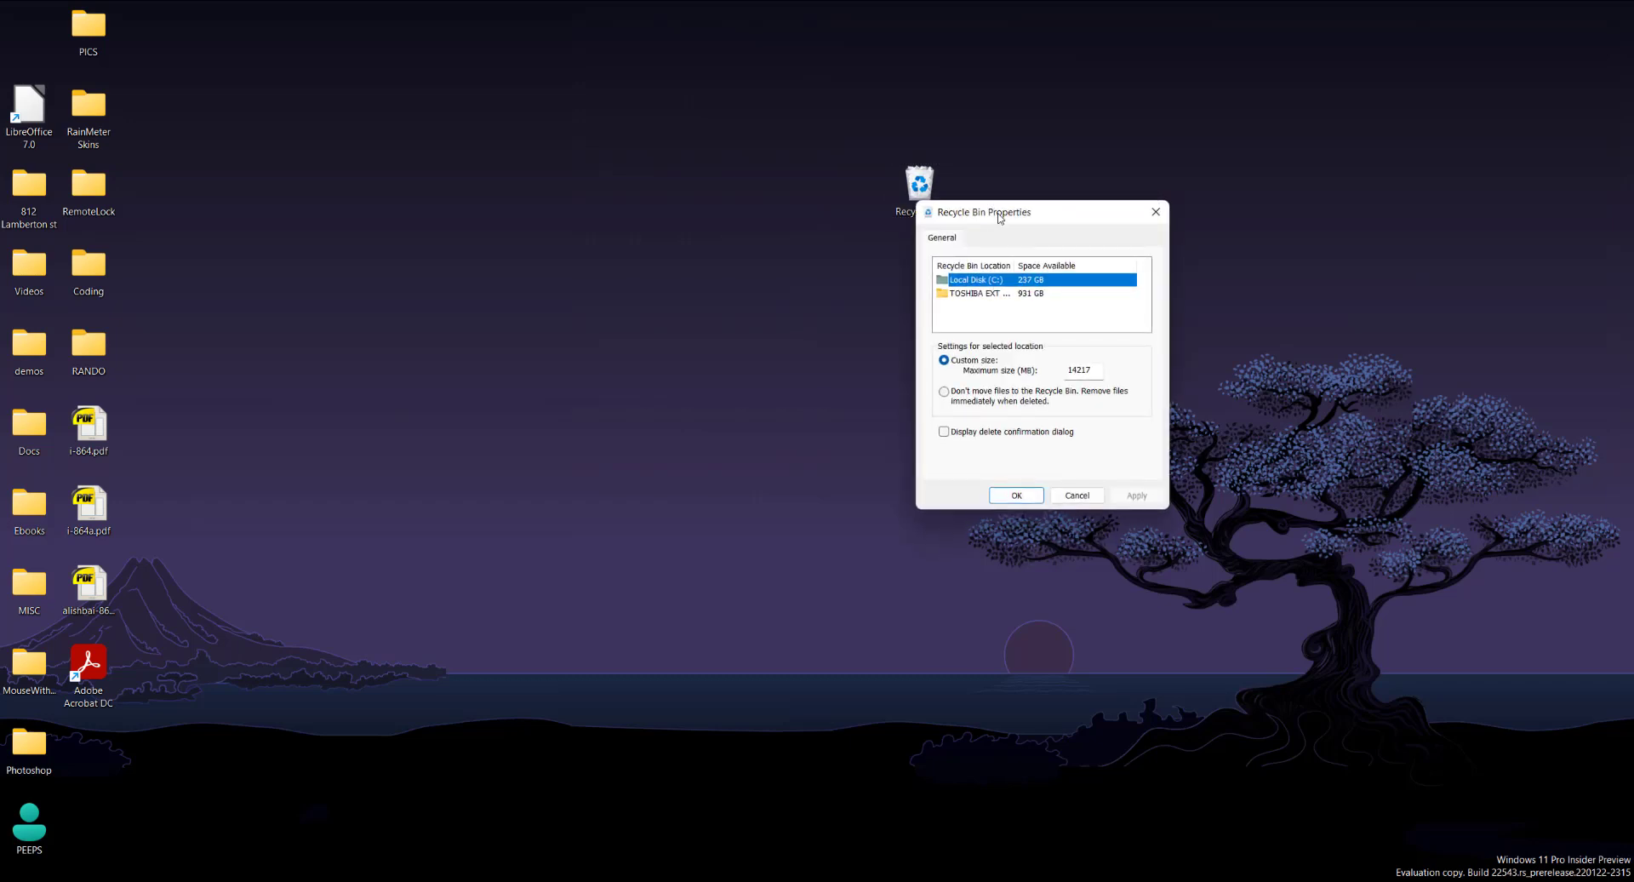
{"action": "left_click_drag", "start_coordinate": [1000, 218], "coordinate": [1040, 180]}
{"action": "left_click", "coordinate": [1028, 256]}
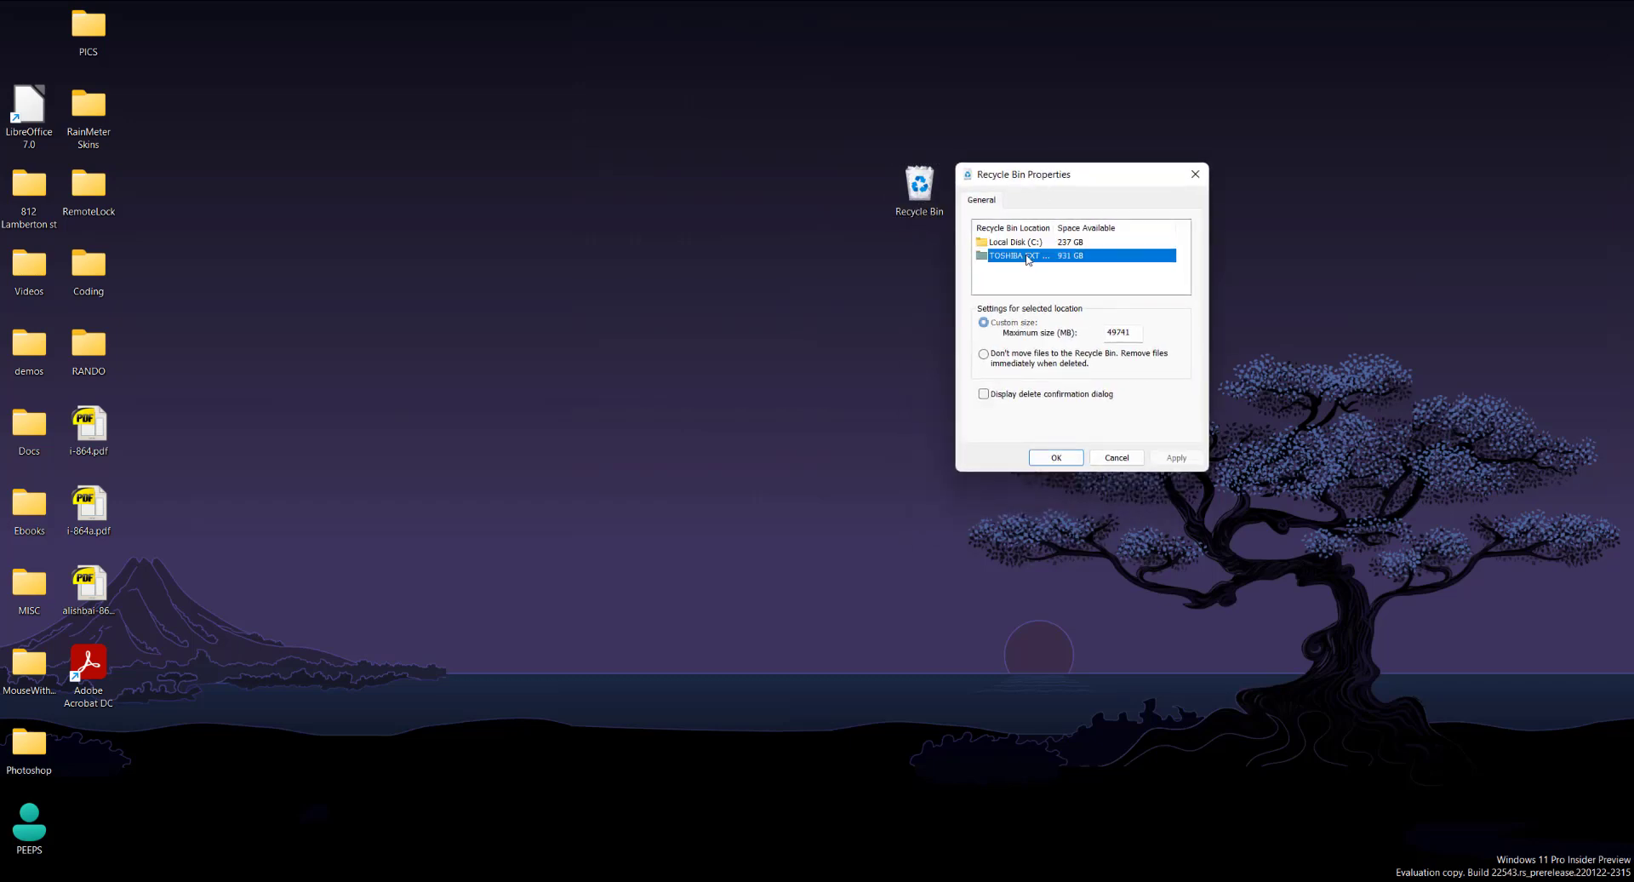
{"action": "left_click", "coordinate": [1029, 288]}
{"action": "left_click", "coordinate": [1018, 245]}
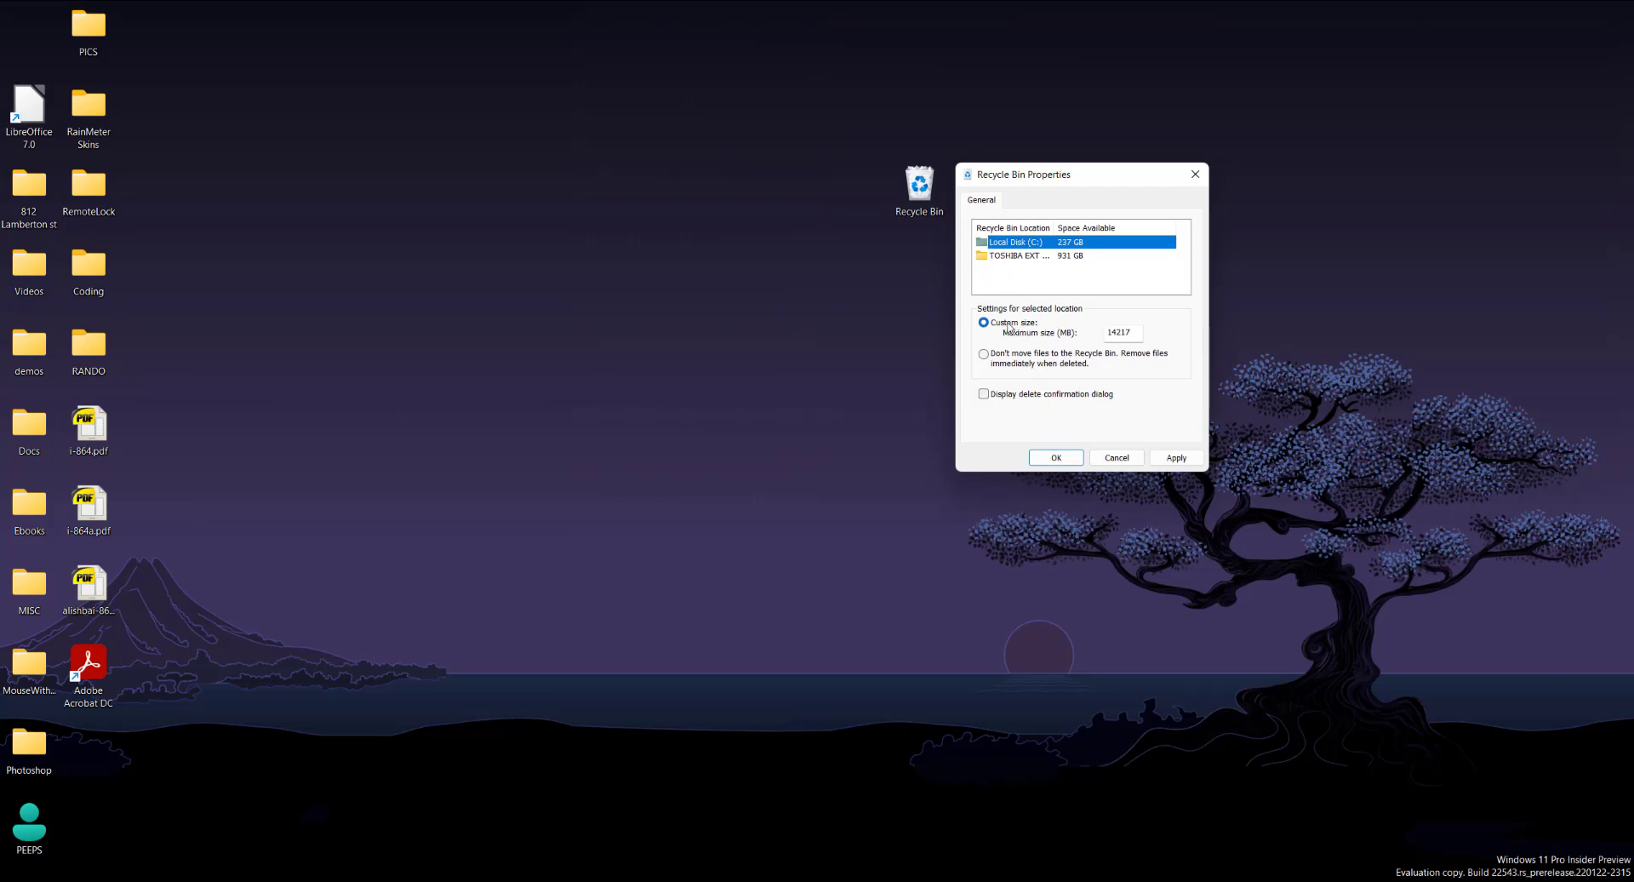
{"action": "left_click_drag", "start_coordinate": [1117, 334], "coordinate": [1105, 337]}
{"action": "left_click", "coordinate": [1136, 335]}
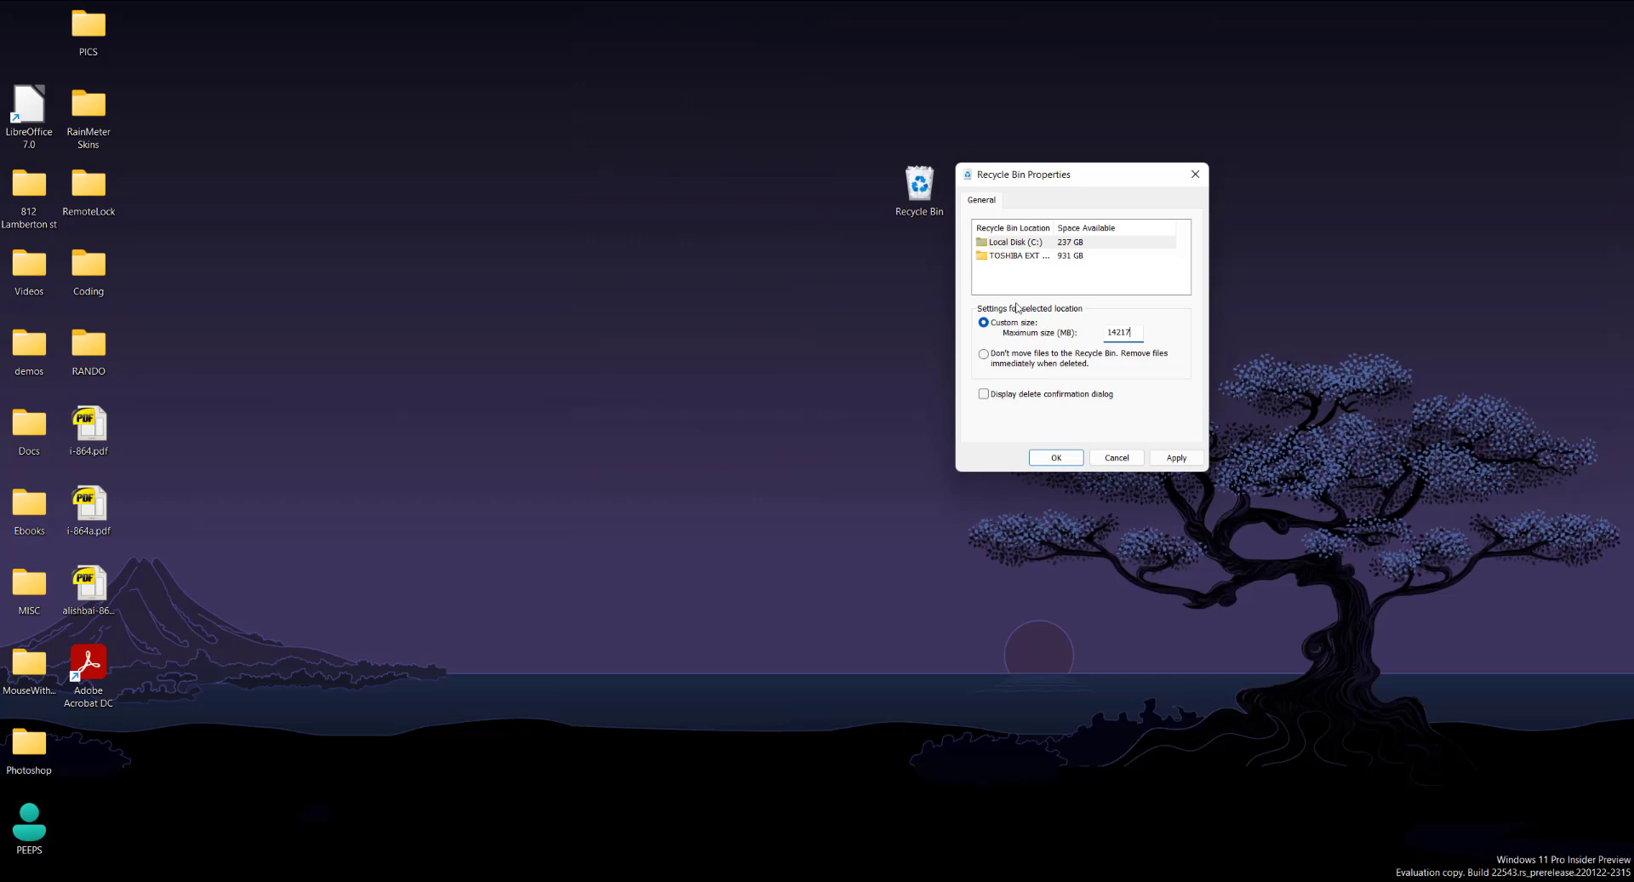
Step: Toggle Local Disk (C:) between 'Don't move files' and Custom size, keep Custom size, and apply with OK
{"action": "left_click", "coordinate": [1039, 281]}
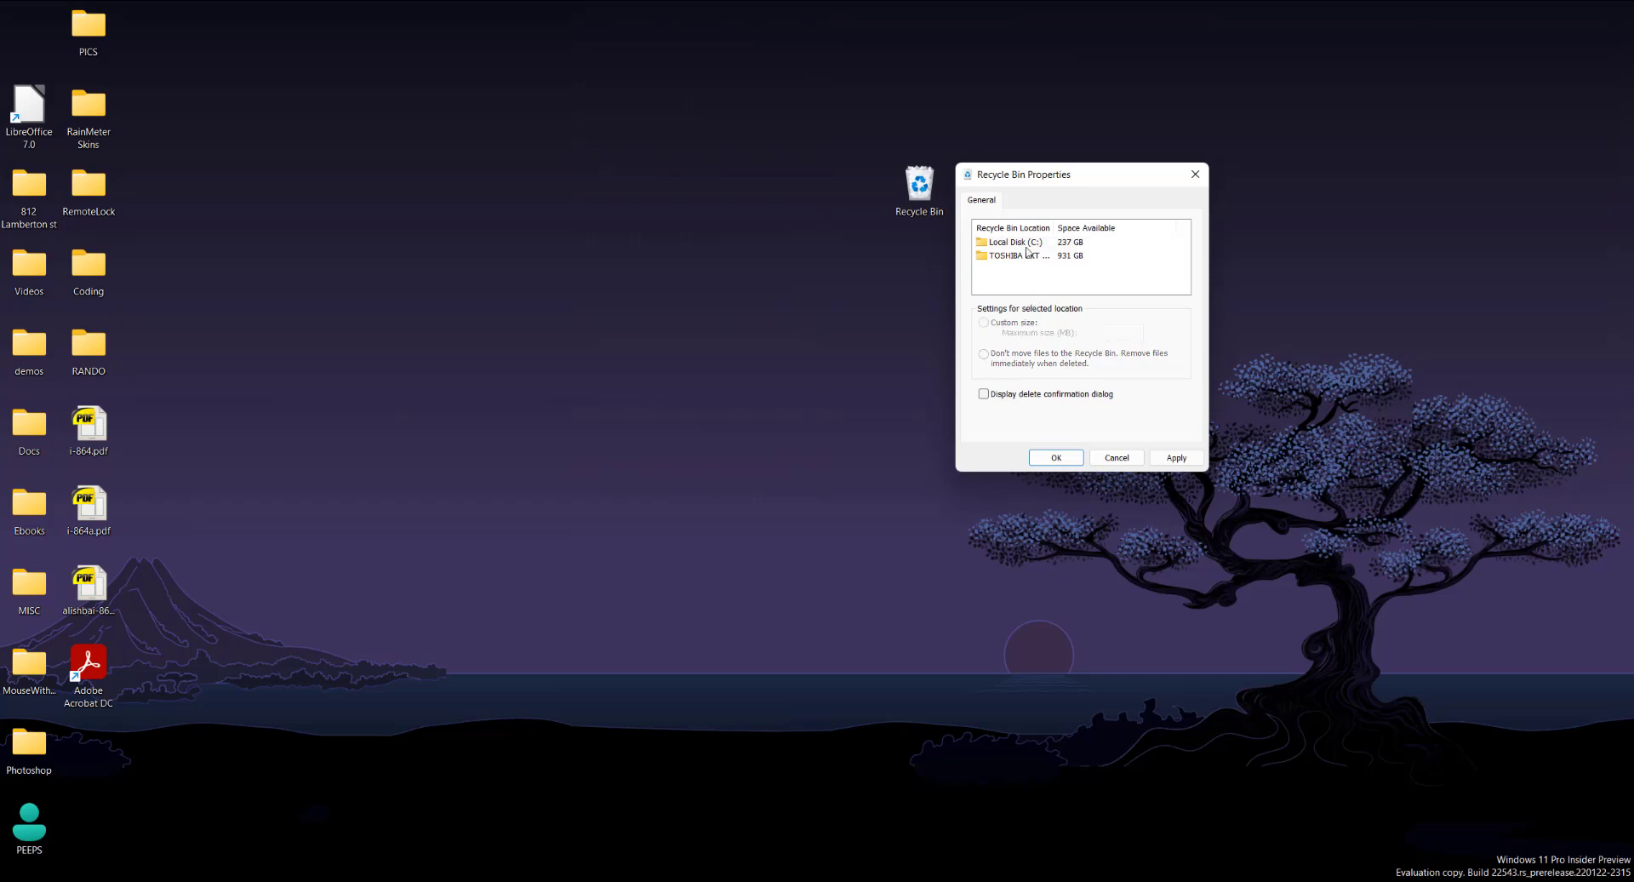
{"action": "left_click", "coordinate": [1038, 242]}
{"action": "left_click", "coordinate": [999, 359]}
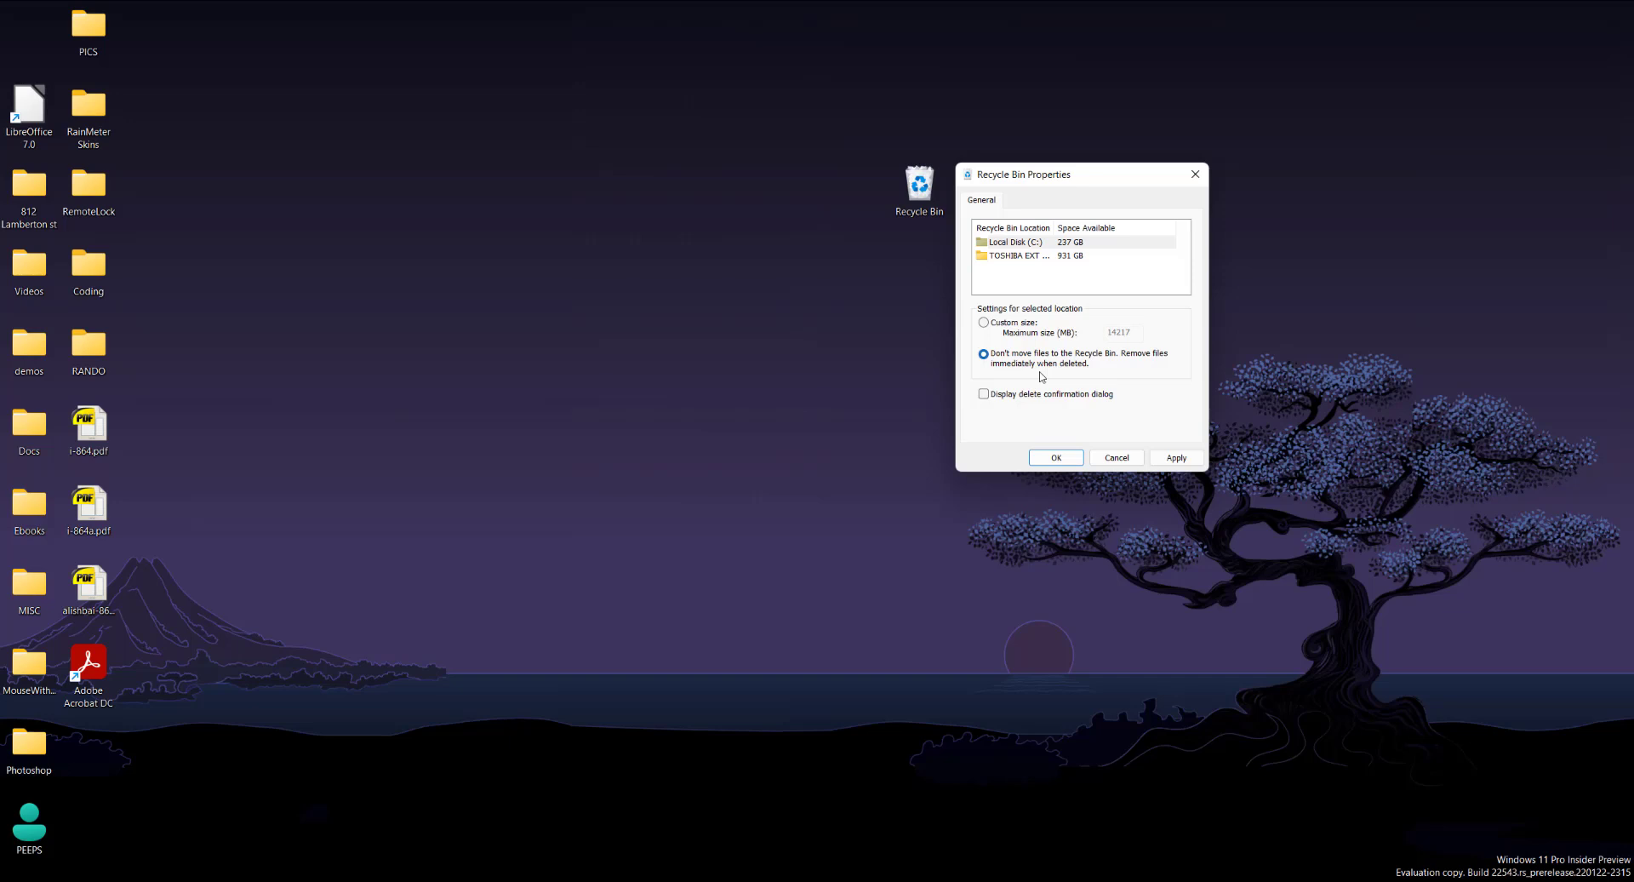
{"action": "left_click", "coordinate": [1009, 326]}
{"action": "left_click", "coordinate": [1010, 357]}
{"action": "left_click", "coordinate": [1006, 328]}
{"action": "left_click", "coordinate": [1016, 360]}
{"action": "left_click", "coordinate": [993, 327]}
{"action": "left_click", "coordinate": [1179, 458]}
{"action": "left_click", "coordinate": [1063, 460]}
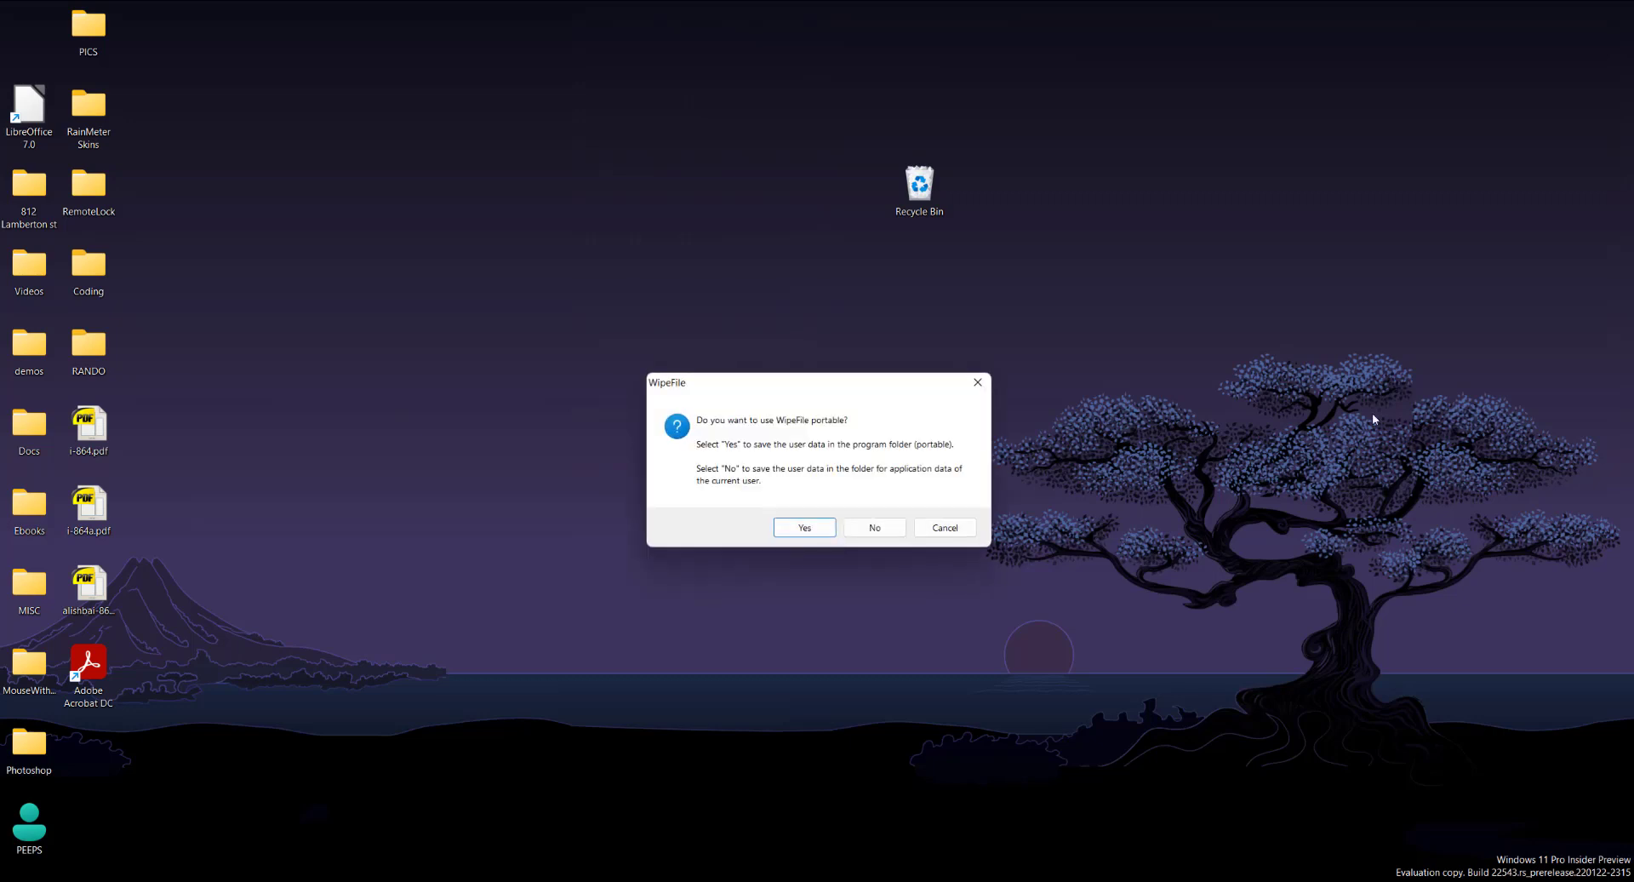
Step: Run WipeFile as portable and drag test.txt from the Recycle Bin back to the desktop
{"action": "left_click", "coordinate": [793, 525]}
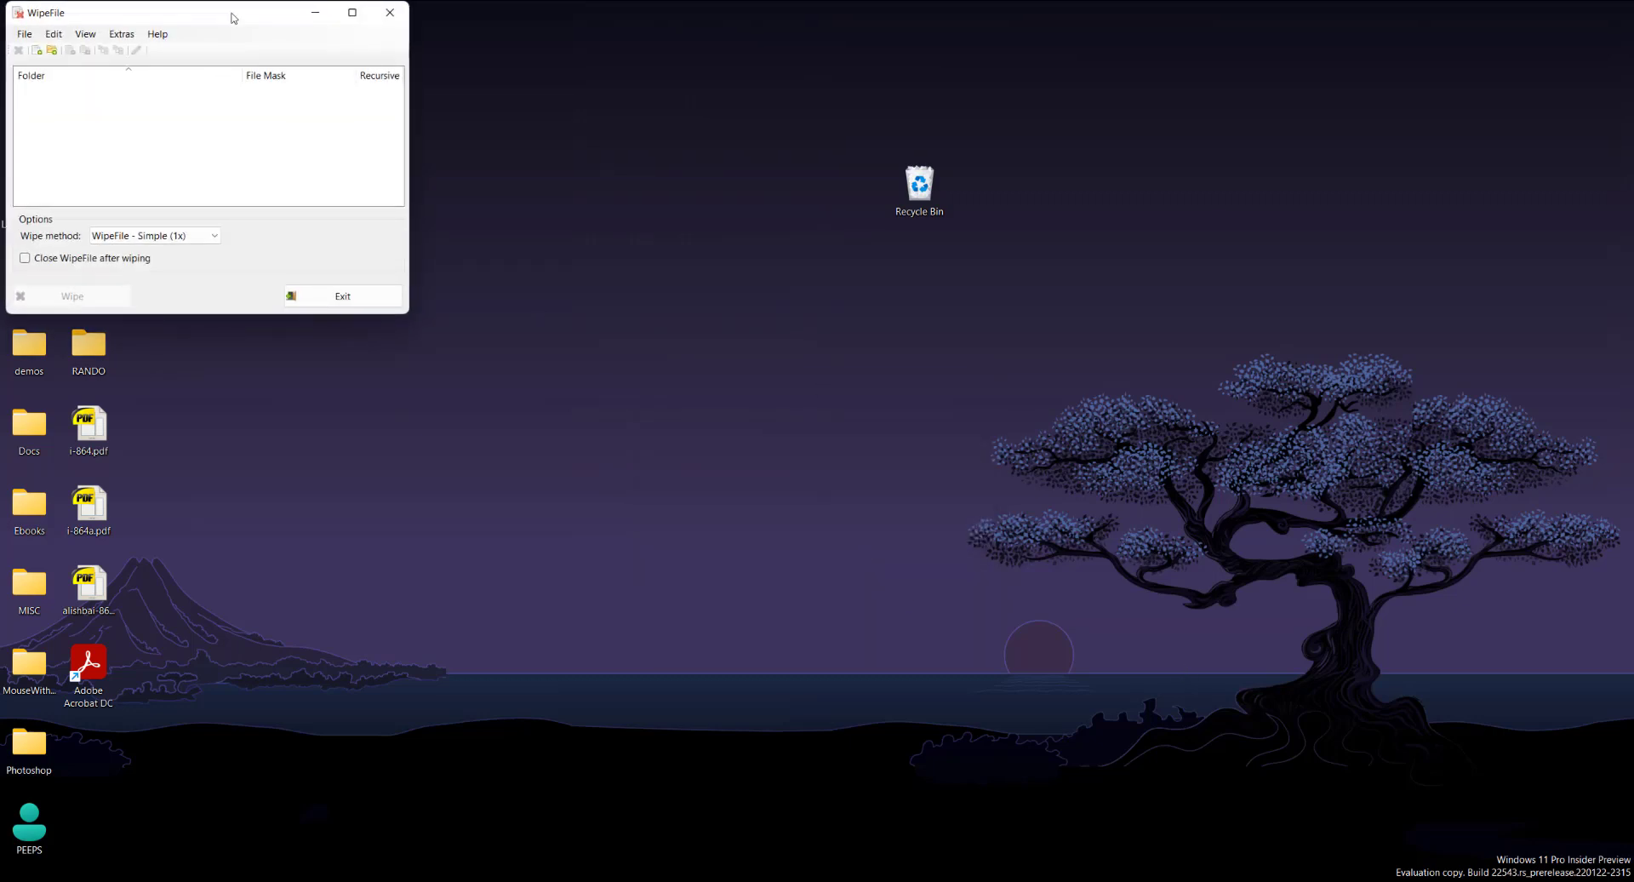
{"action": "left_click_drag", "start_coordinate": [234, 15], "coordinate": [1107, 278]}
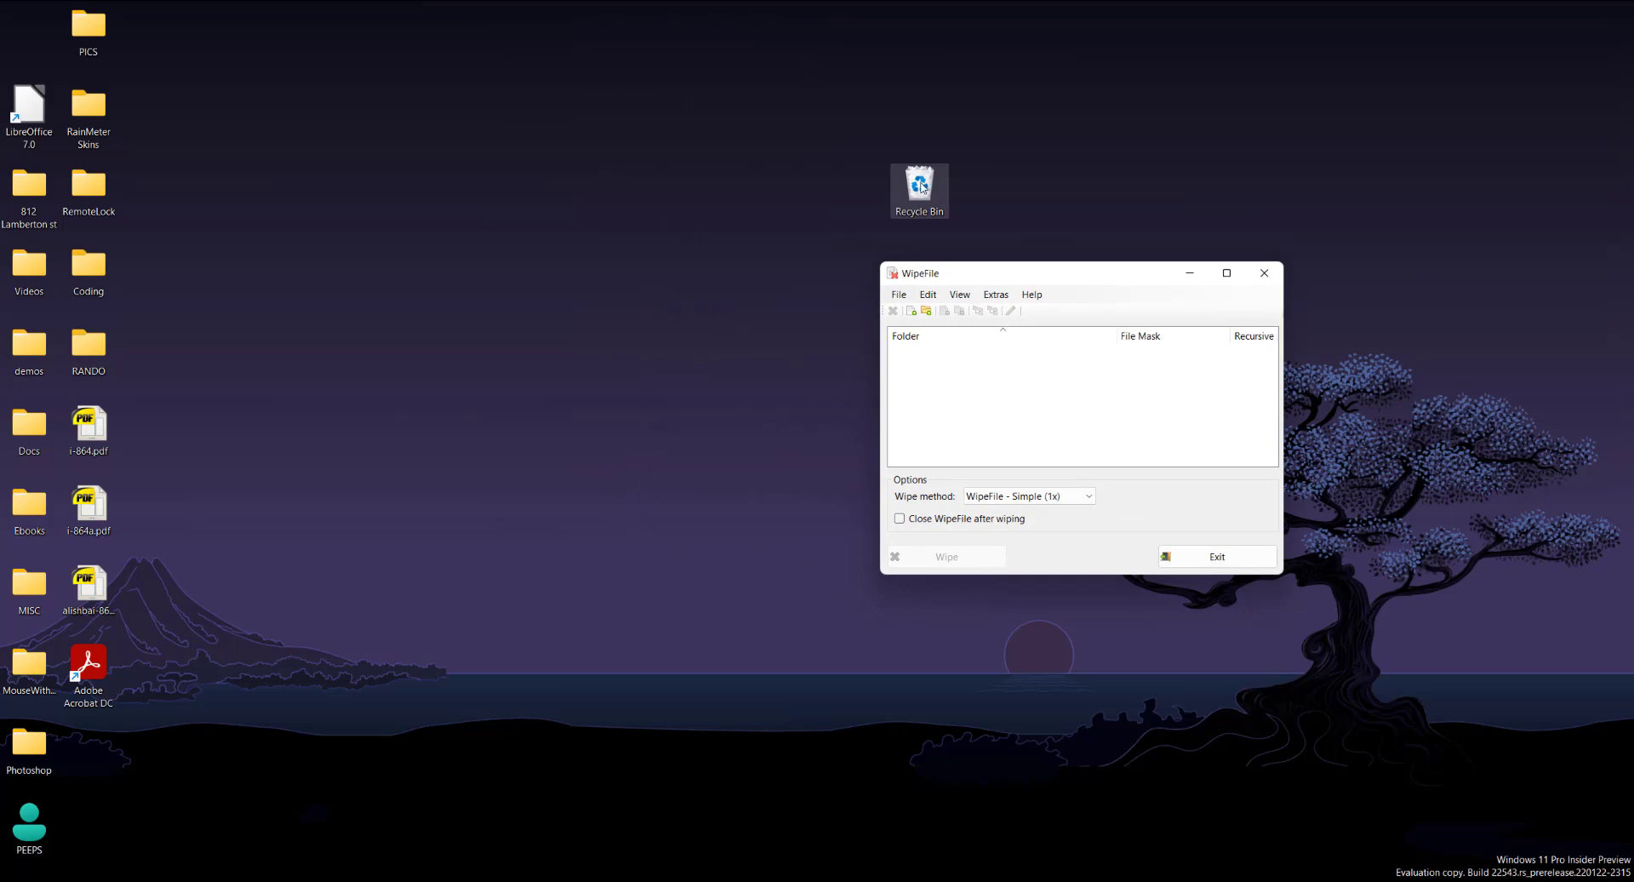
{"action": "double_click", "coordinate": [928, 187]}
{"action": "left_click", "coordinate": [557, 345]}
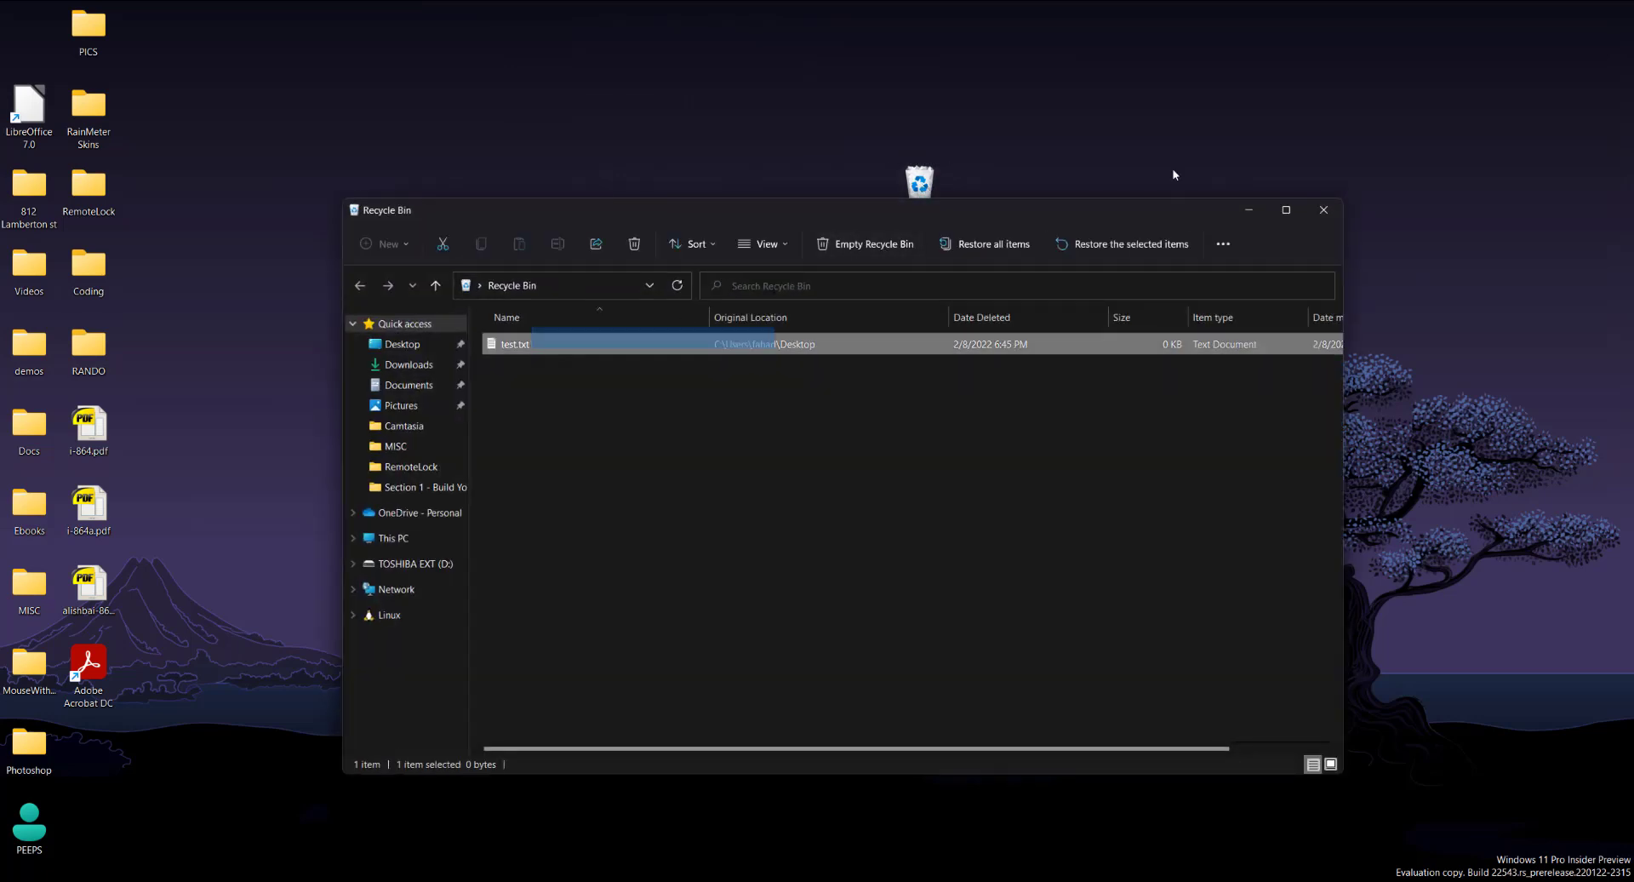
{"action": "left_click", "coordinate": [998, 339]}
{"action": "left_click_drag", "start_coordinate": [998, 339], "coordinate": [1088, 146]}
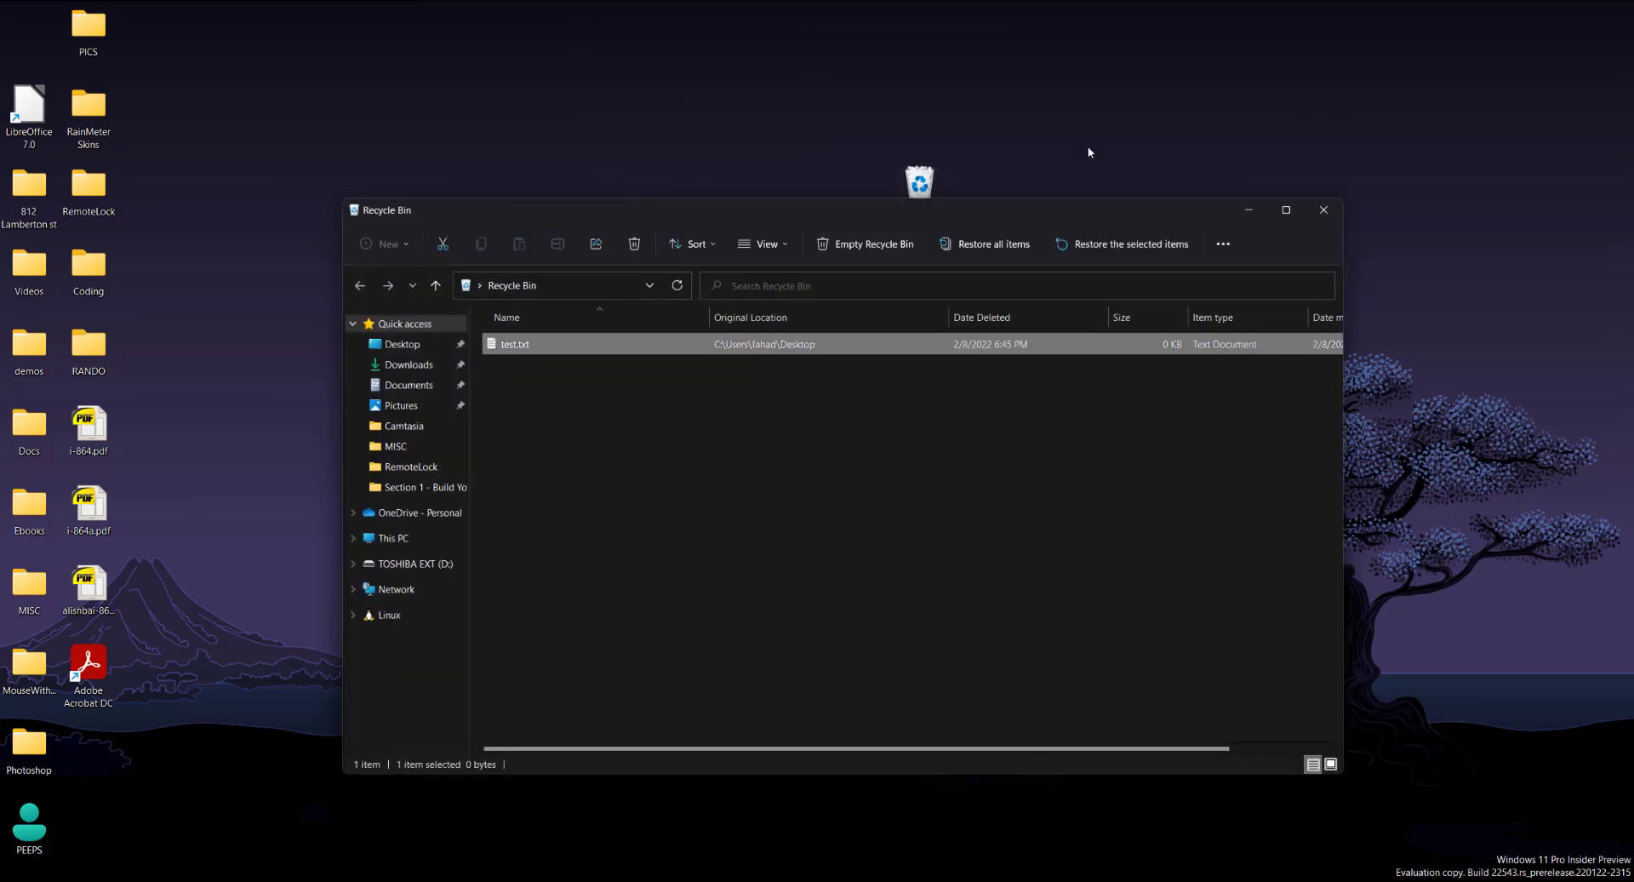
{"action": "left_click", "coordinate": [1324, 210]}
{"action": "left_click_drag", "start_coordinate": [1024, 277], "coordinate": [1149, 267]}
{"action": "left_click", "coordinate": [1112, 492]}
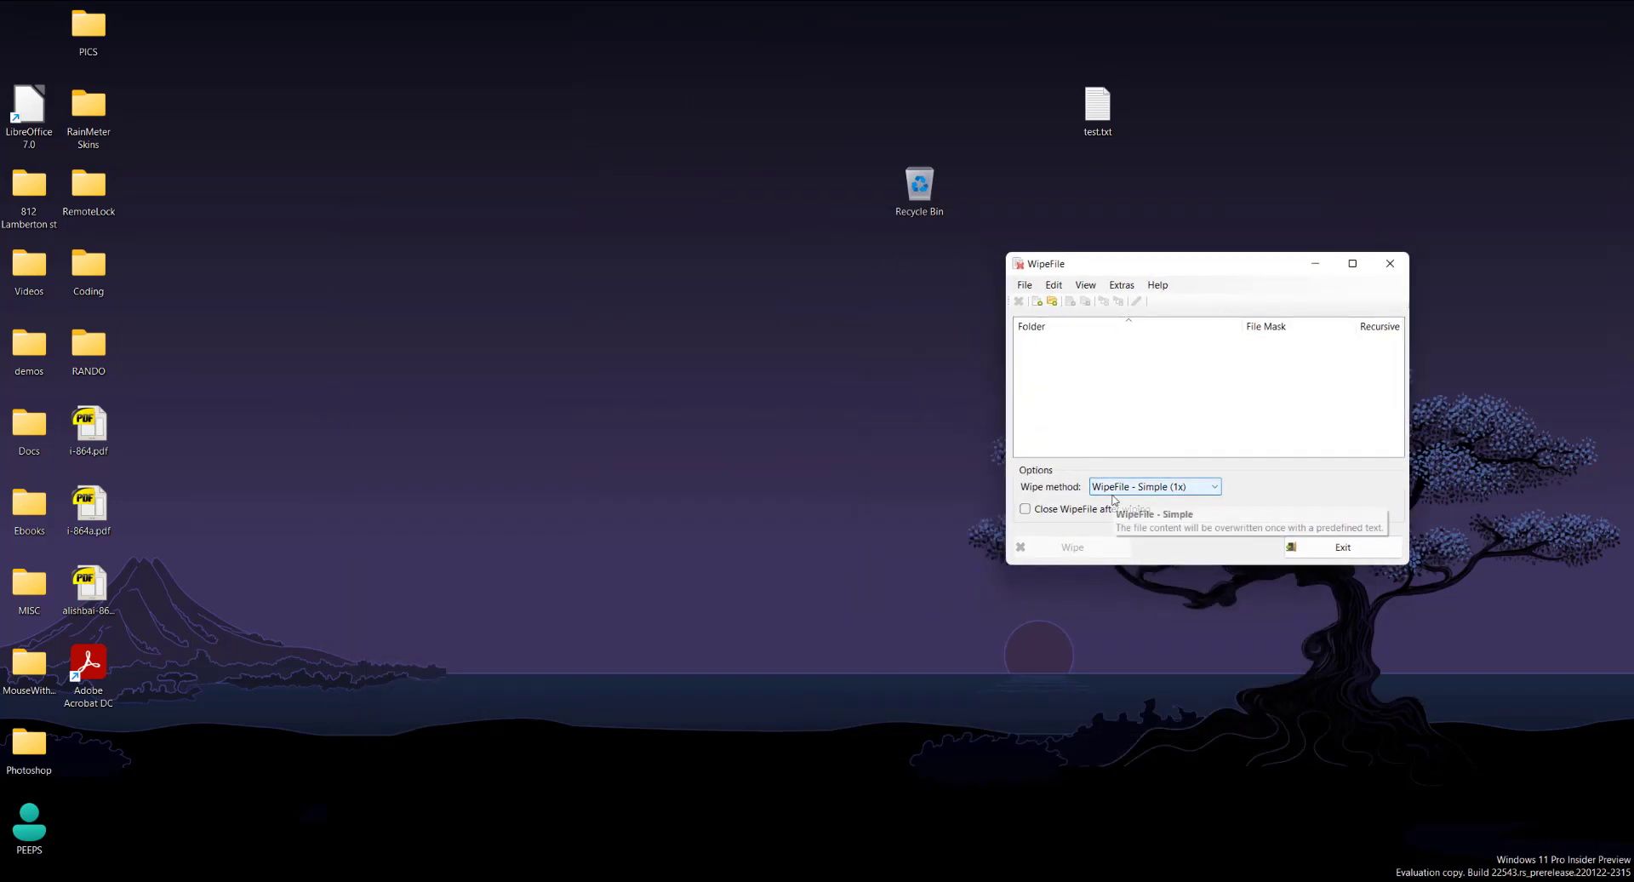
Step: Try Bit Toggle (4x), Peter Gutmann (35x) and Simple (1x), settling on US DoD / US Air Force (3x)
{"action": "left_click", "coordinate": [1123, 430]}
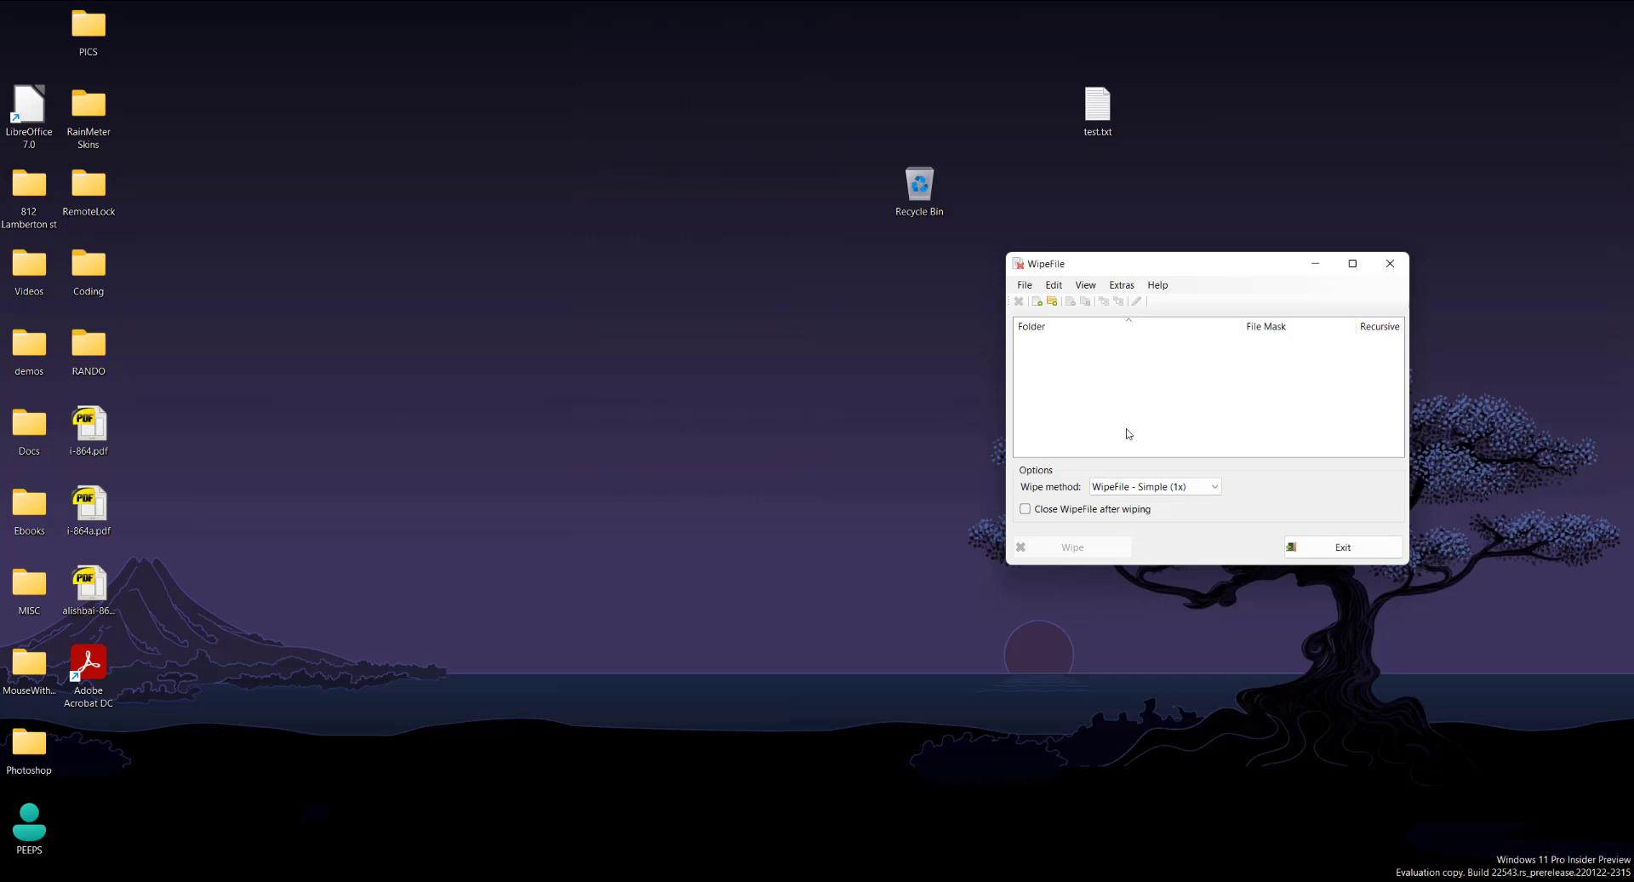
{"action": "left_click", "coordinate": [1095, 489]}
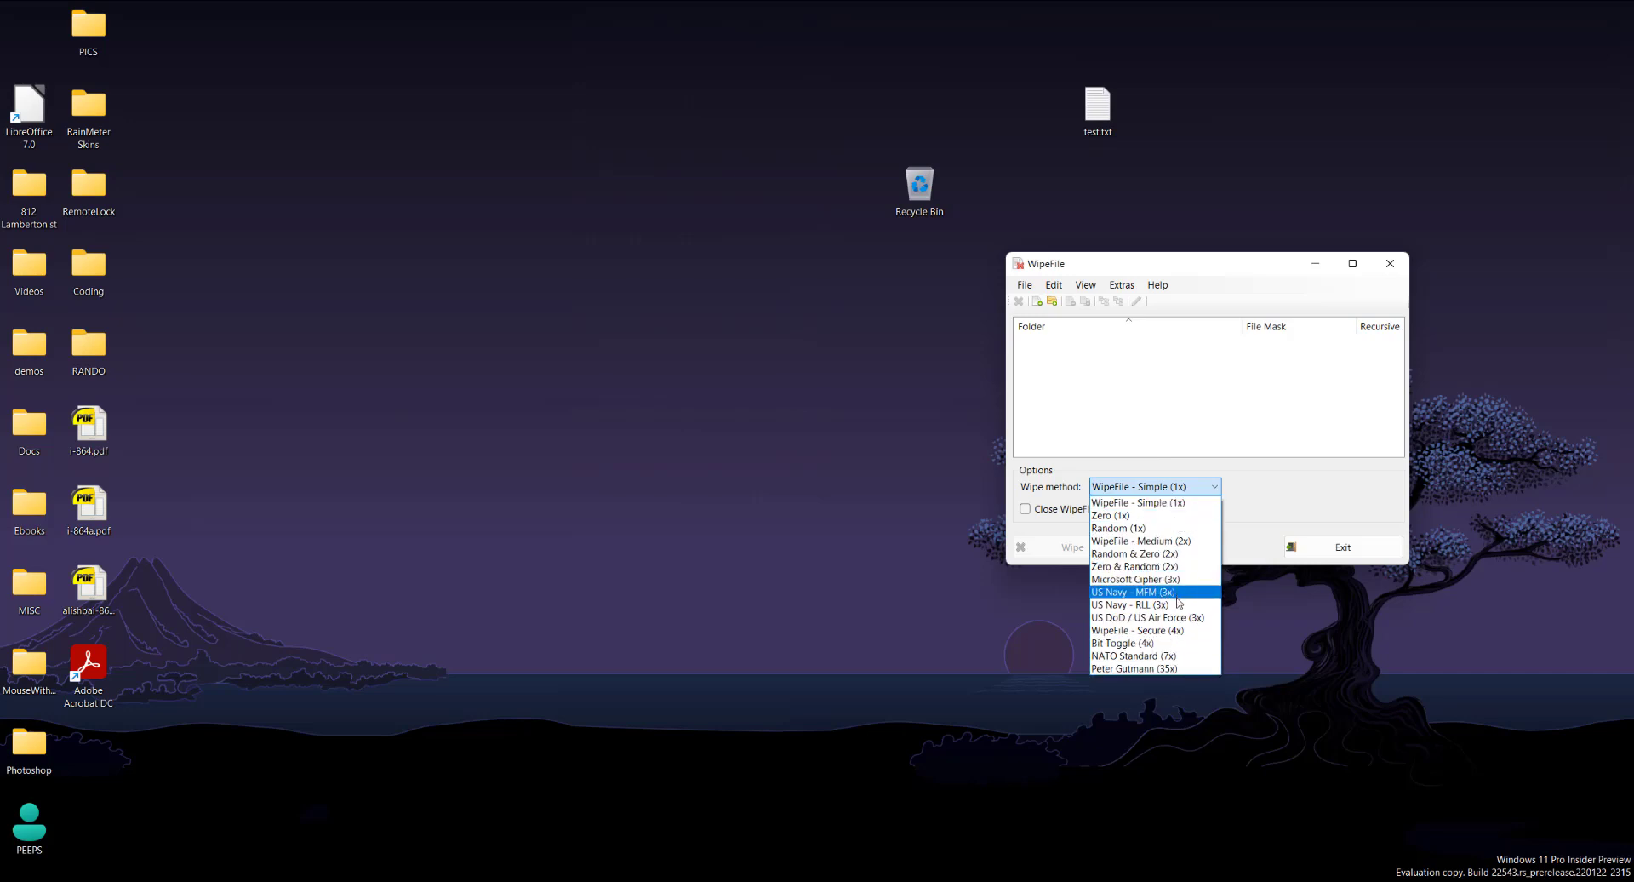
{"action": "left_click", "coordinate": [1191, 644]}
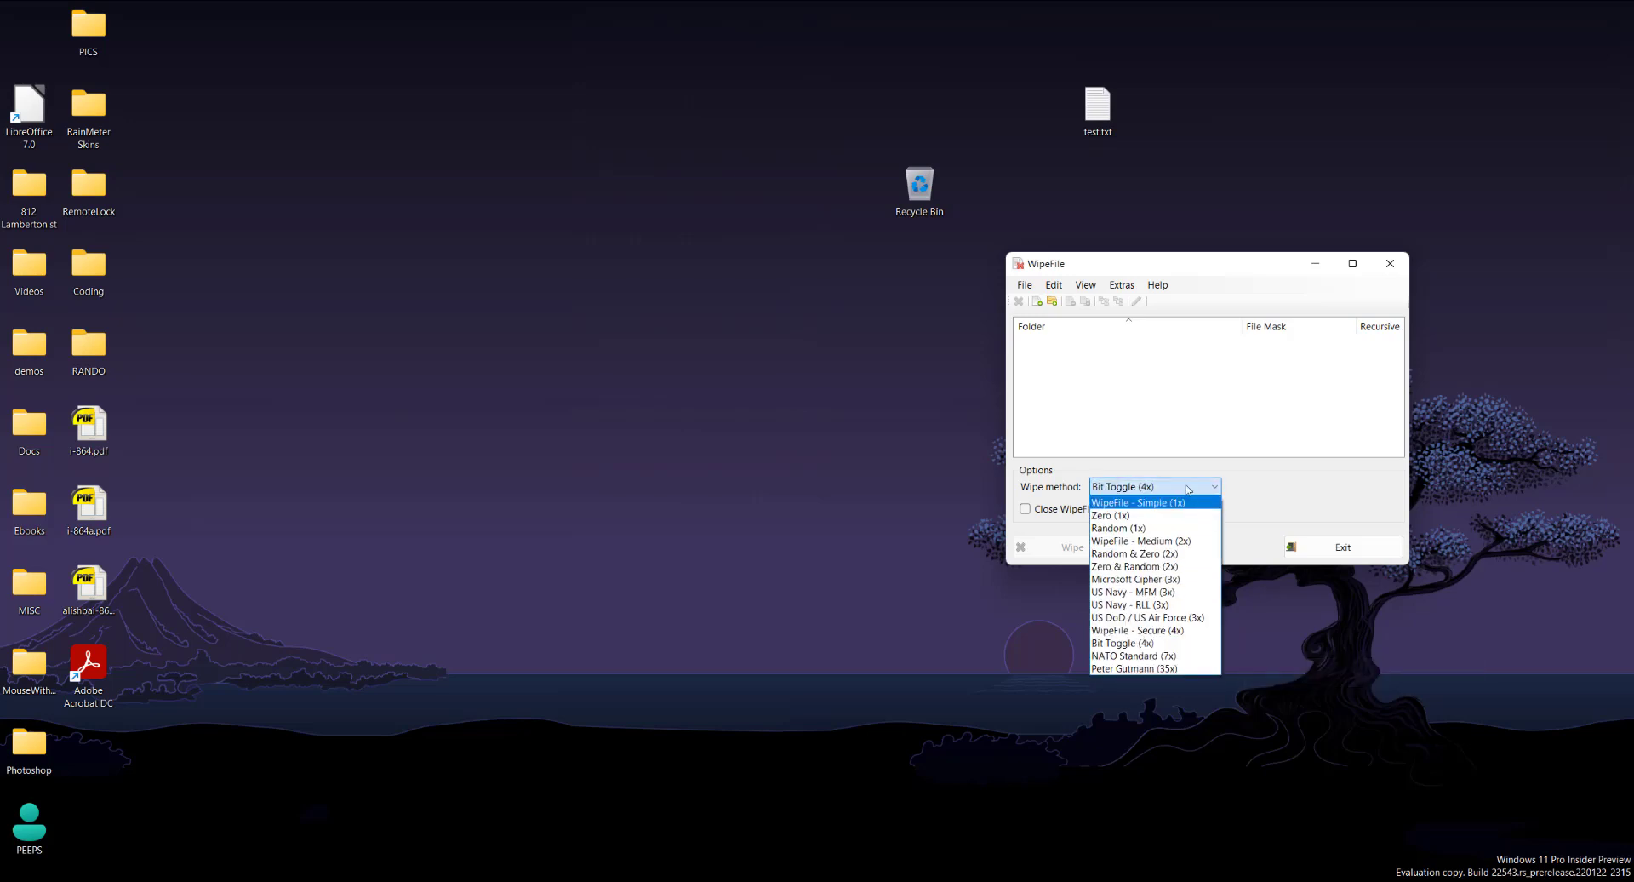
{"action": "left_click", "coordinate": [1169, 670]}
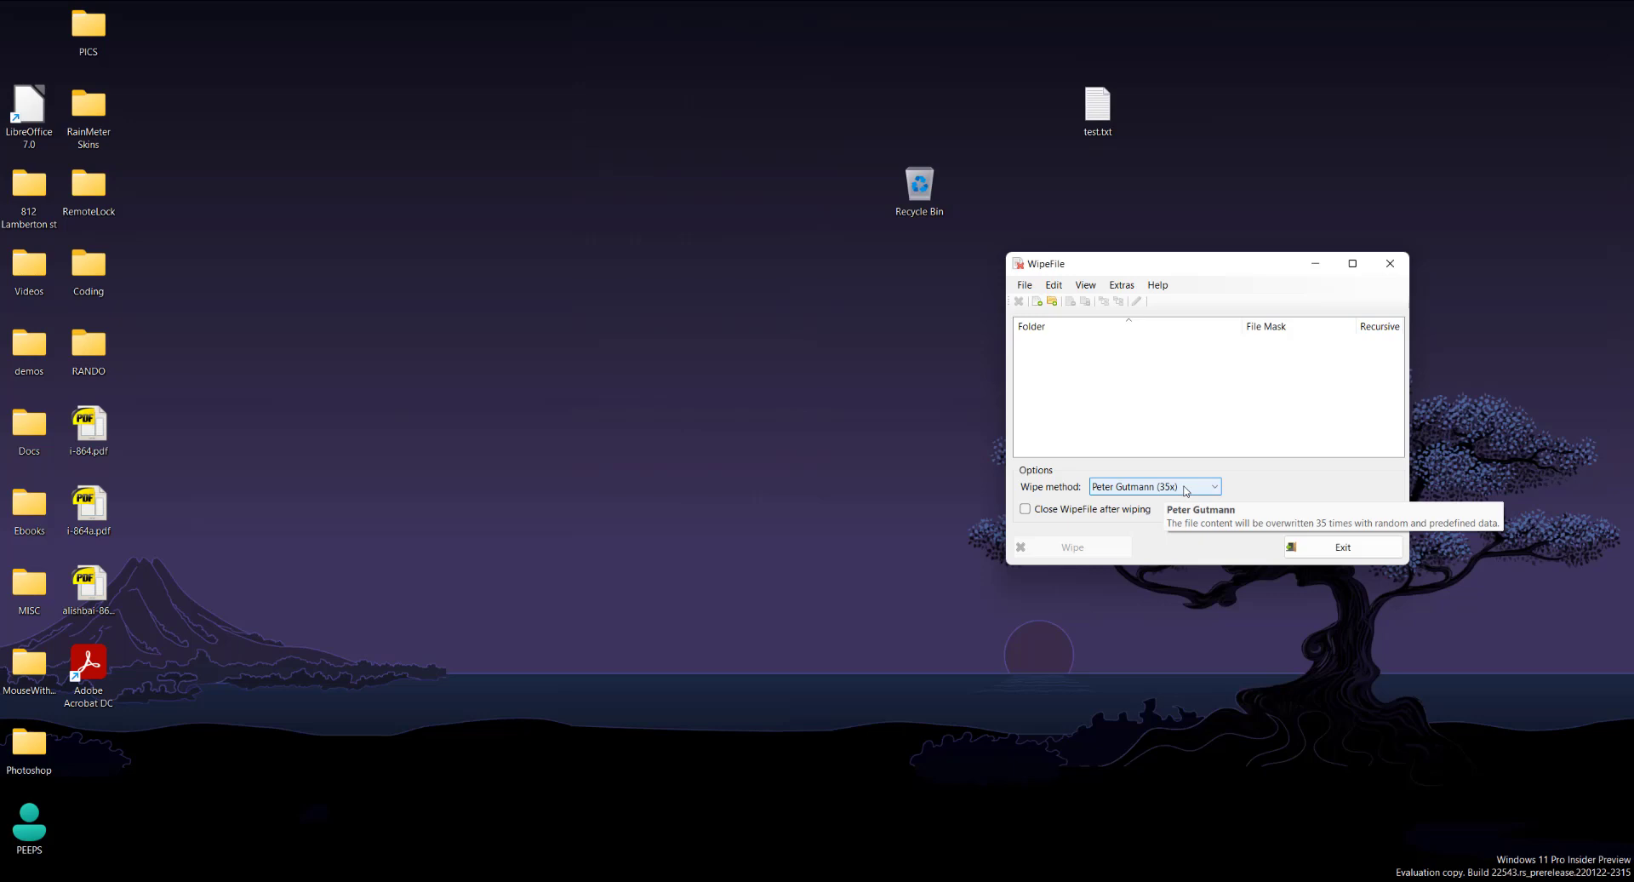
{"action": "left_click", "coordinate": [1185, 491]}
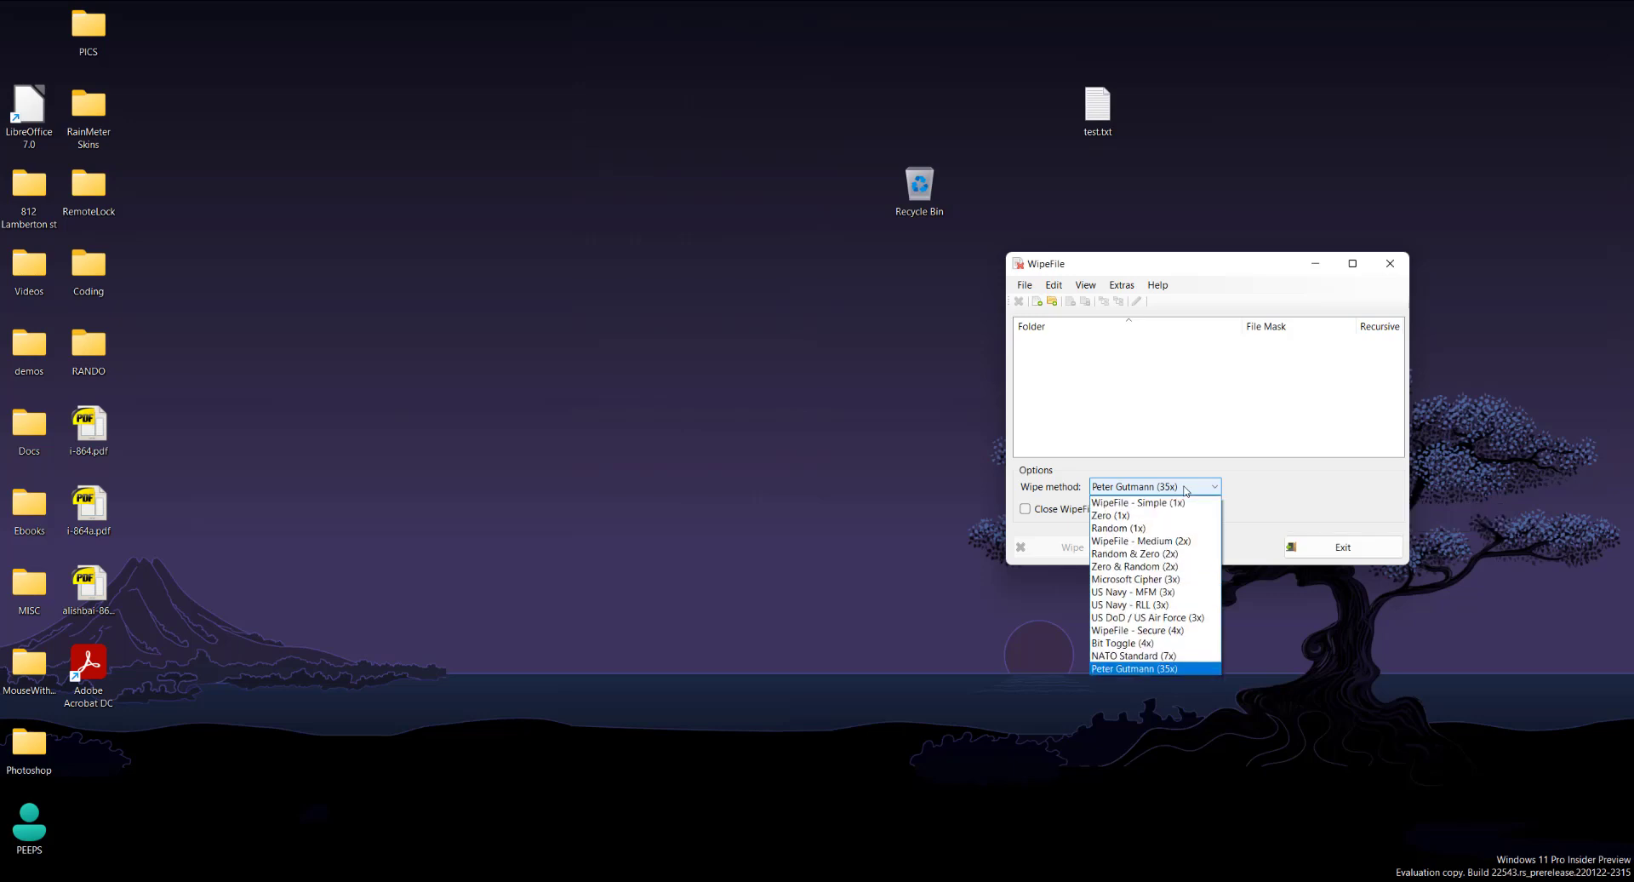
{"action": "left_click", "coordinate": [1178, 610]}
{"action": "mouse_move", "coordinate": [1188, 488]}
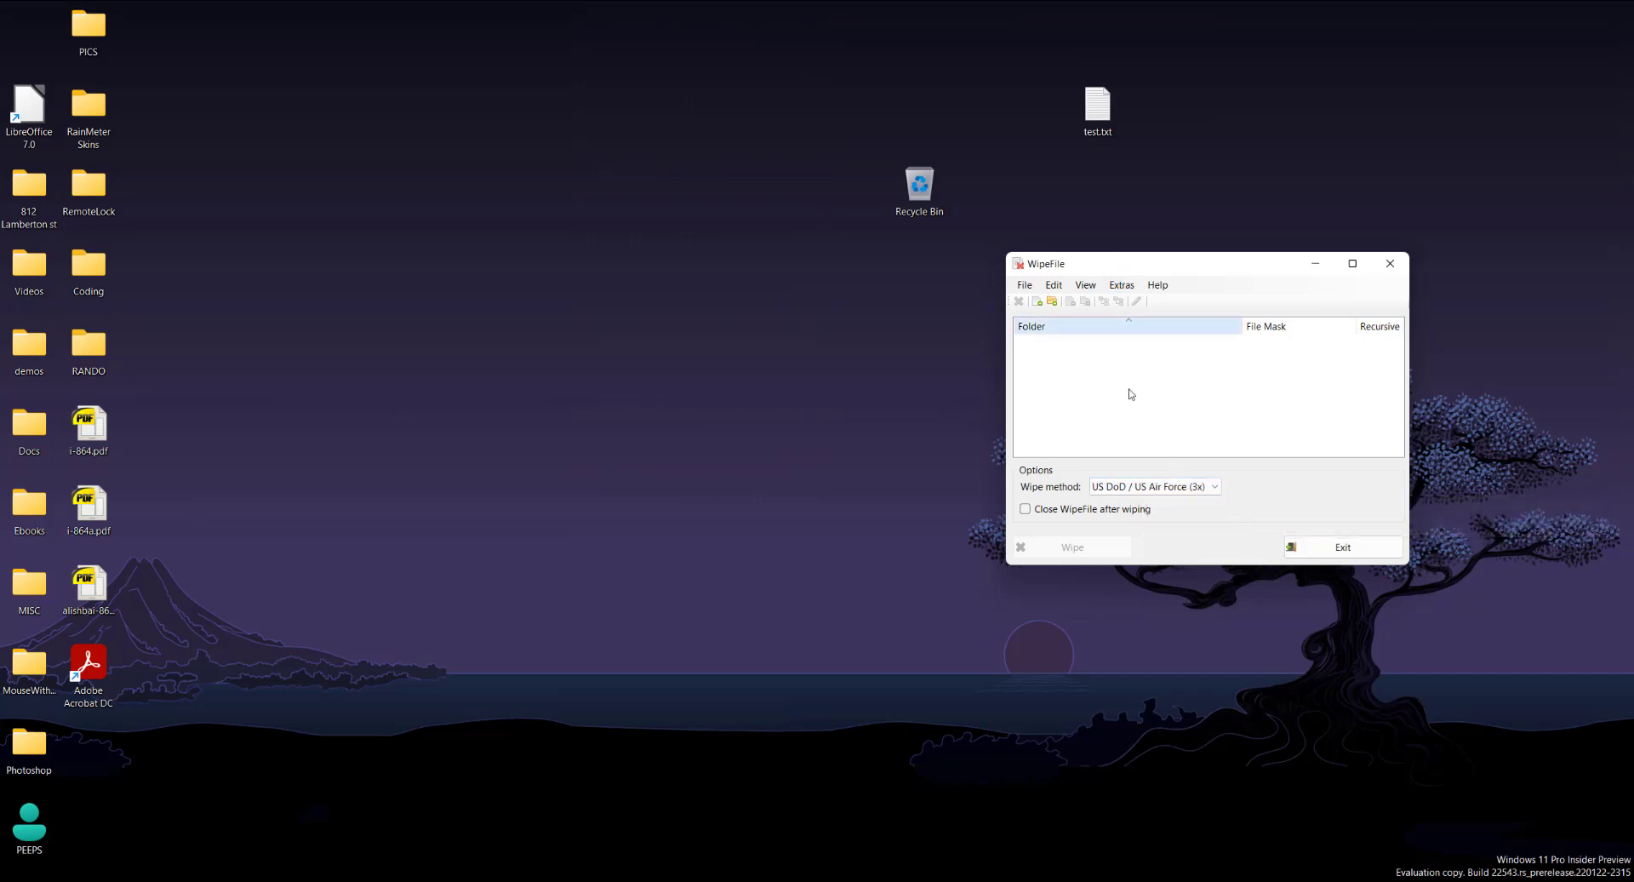
{"action": "left_click", "coordinate": [1117, 486]}
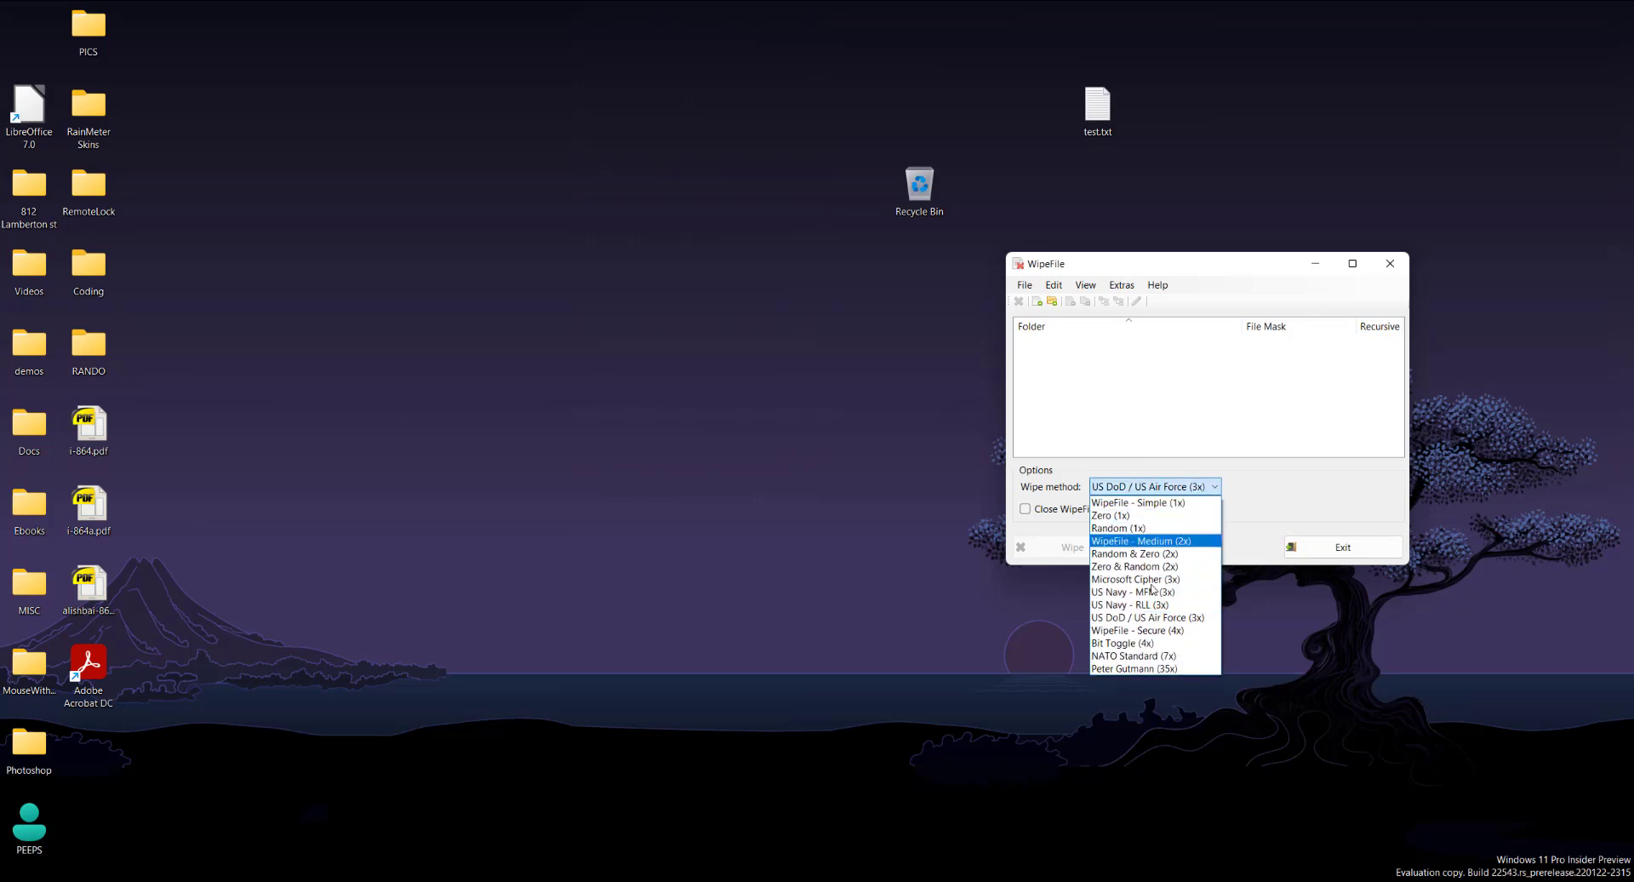
{"action": "left_click", "coordinate": [1141, 502]}
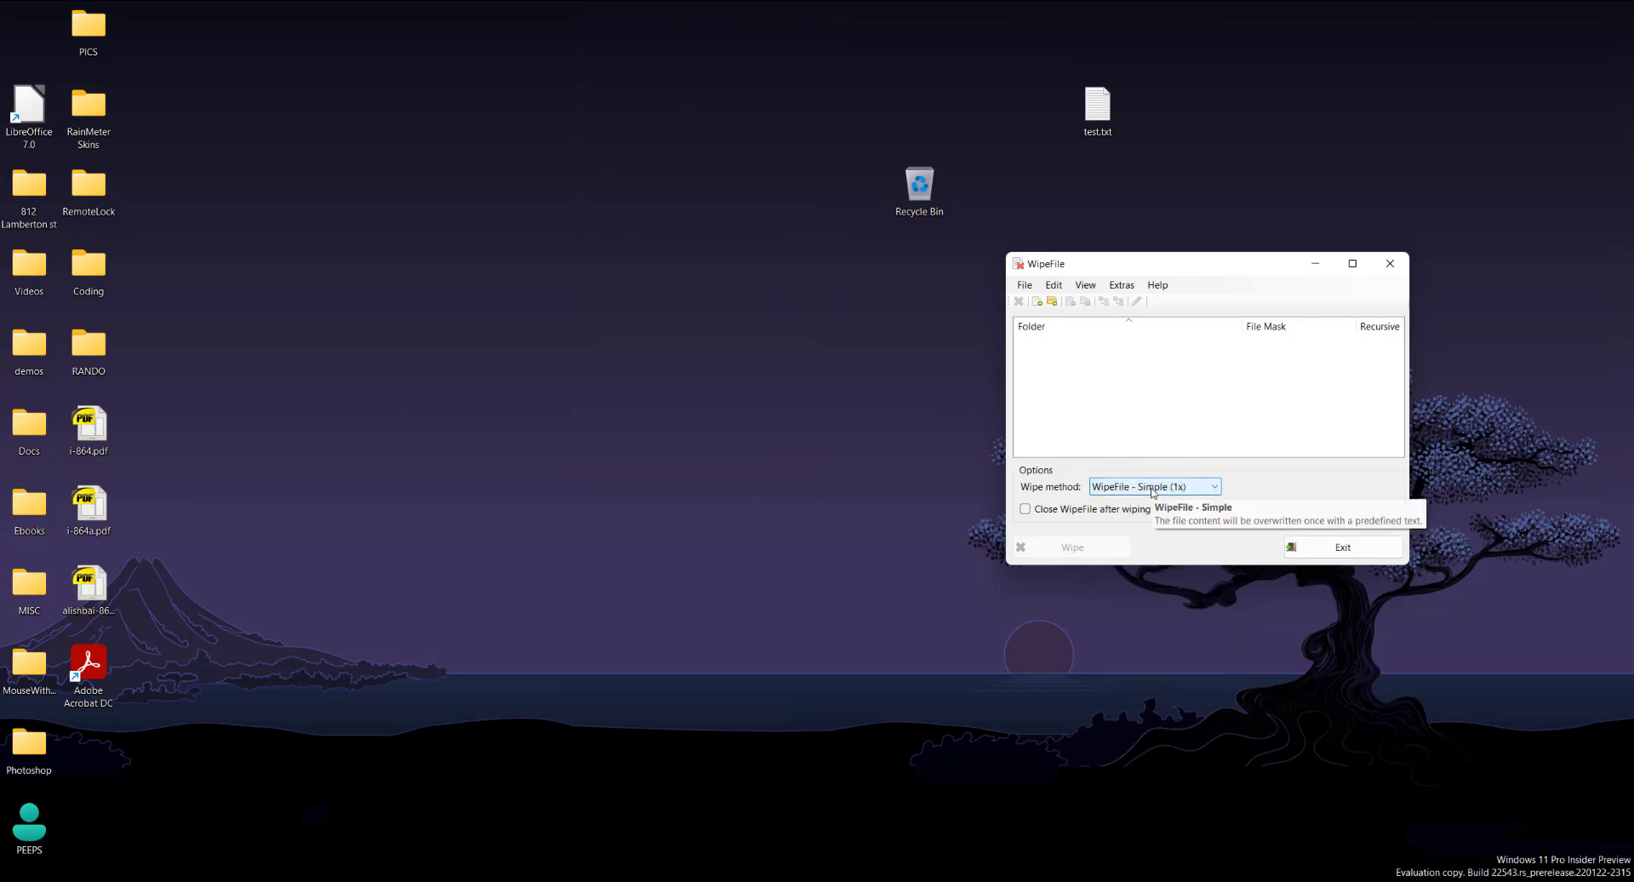
{"action": "left_click", "coordinate": [1153, 489]}
{"action": "left_click", "coordinate": [1154, 617]}
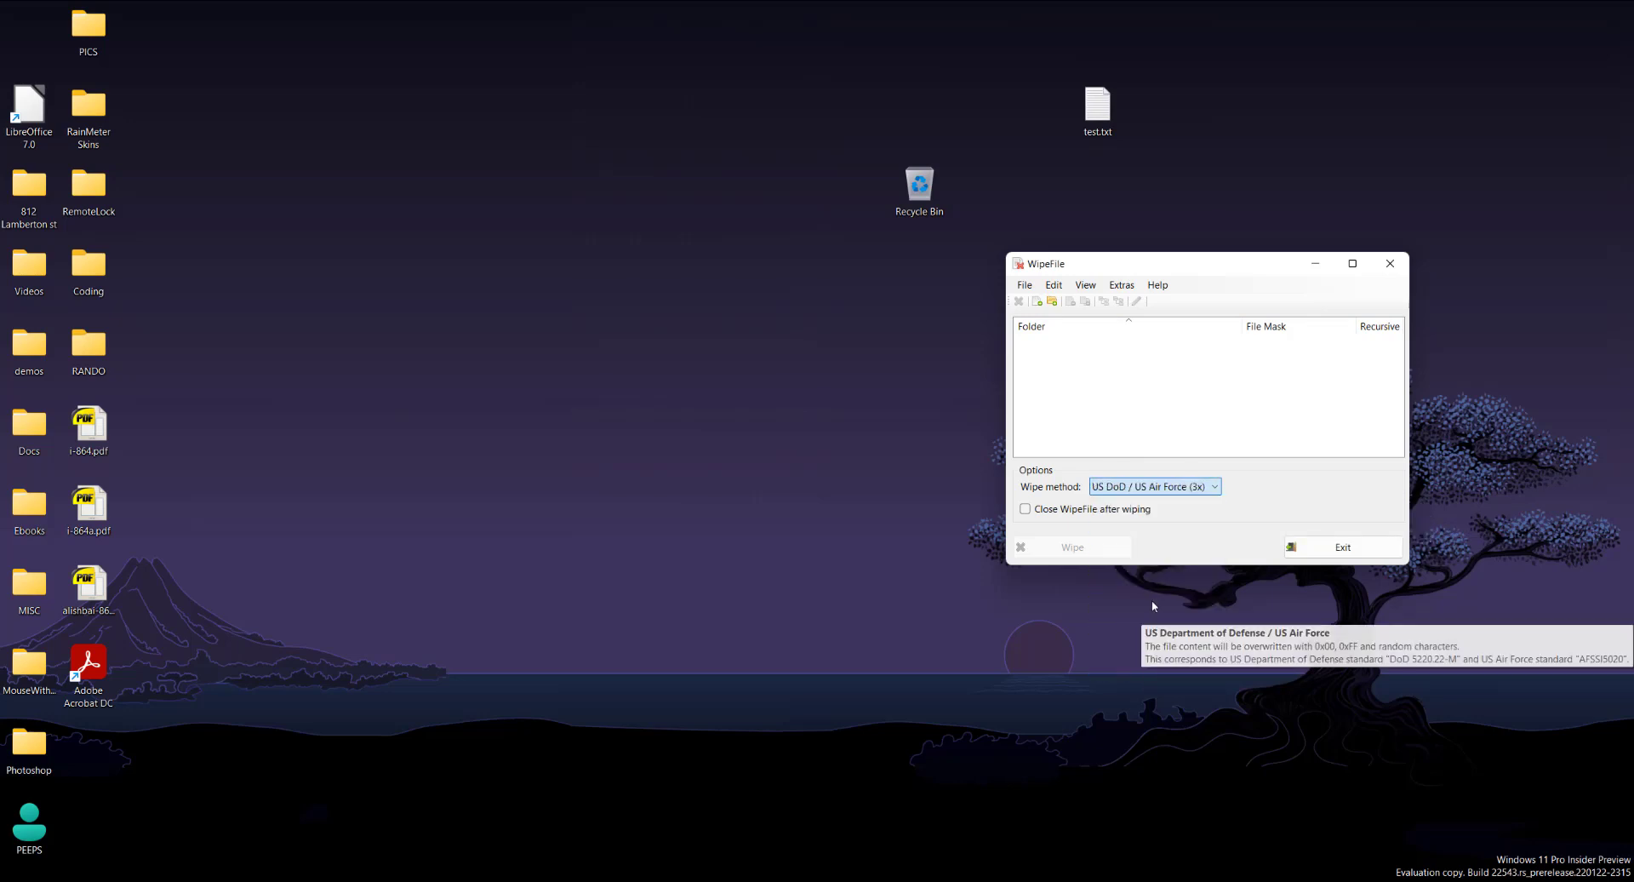
Step: Drag test.txt into WipeFile's list, cancel Browse For Folder, and start the wipe
{"action": "left_click", "coordinate": [1122, 119]}
{"action": "left_click_drag", "start_coordinate": [1122, 119], "coordinate": [1089, 385]}
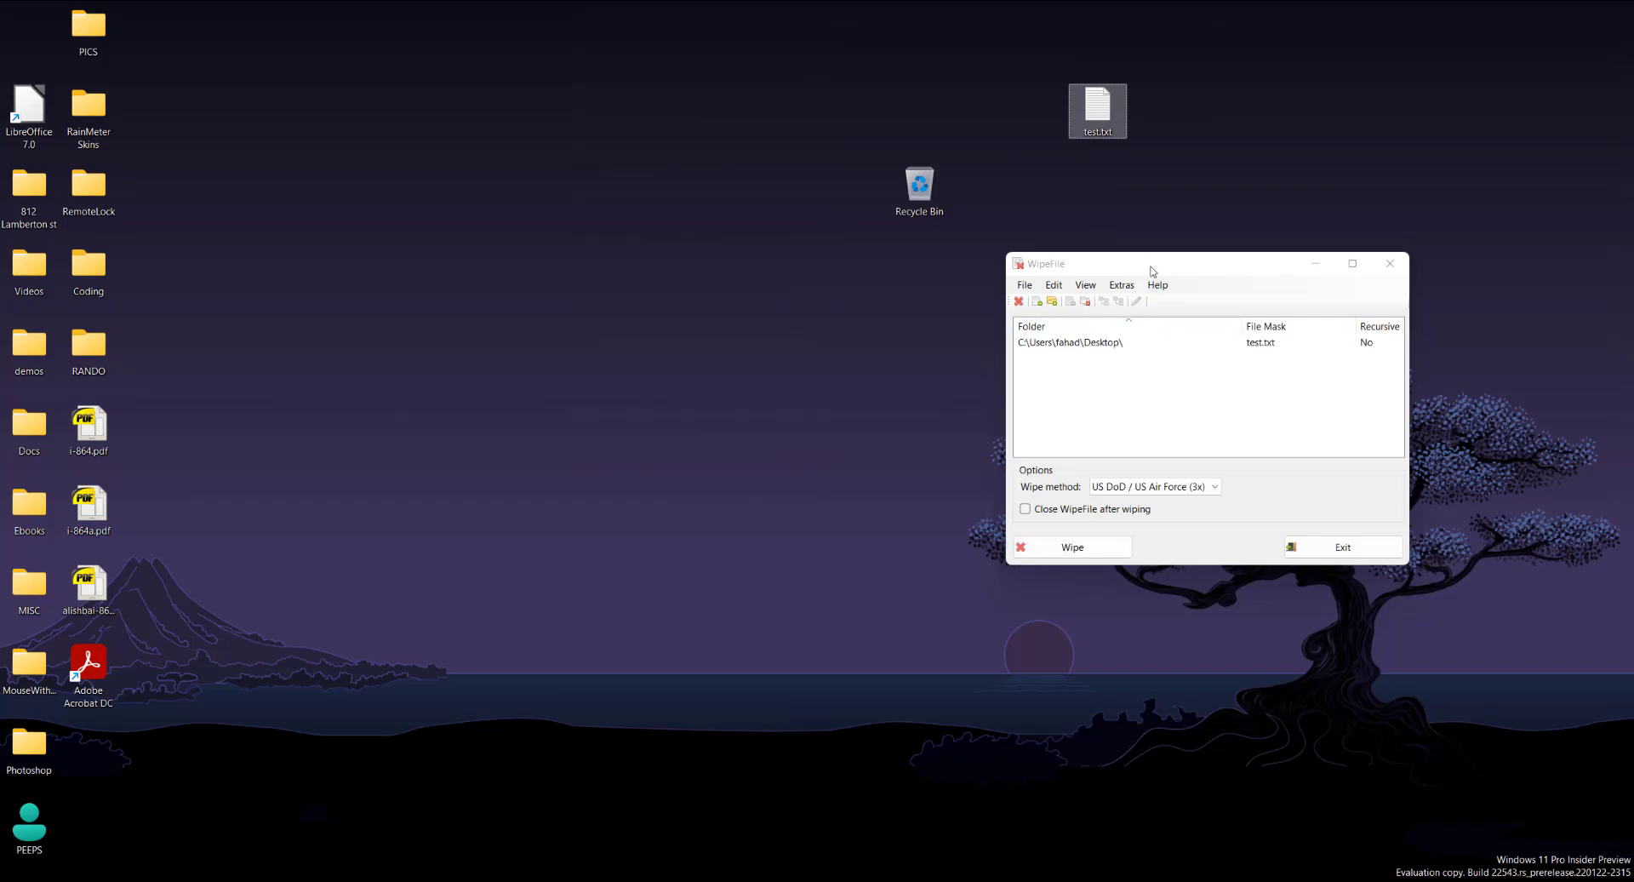
{"action": "left_click_drag", "start_coordinate": [1152, 270], "coordinate": [1172, 252]}
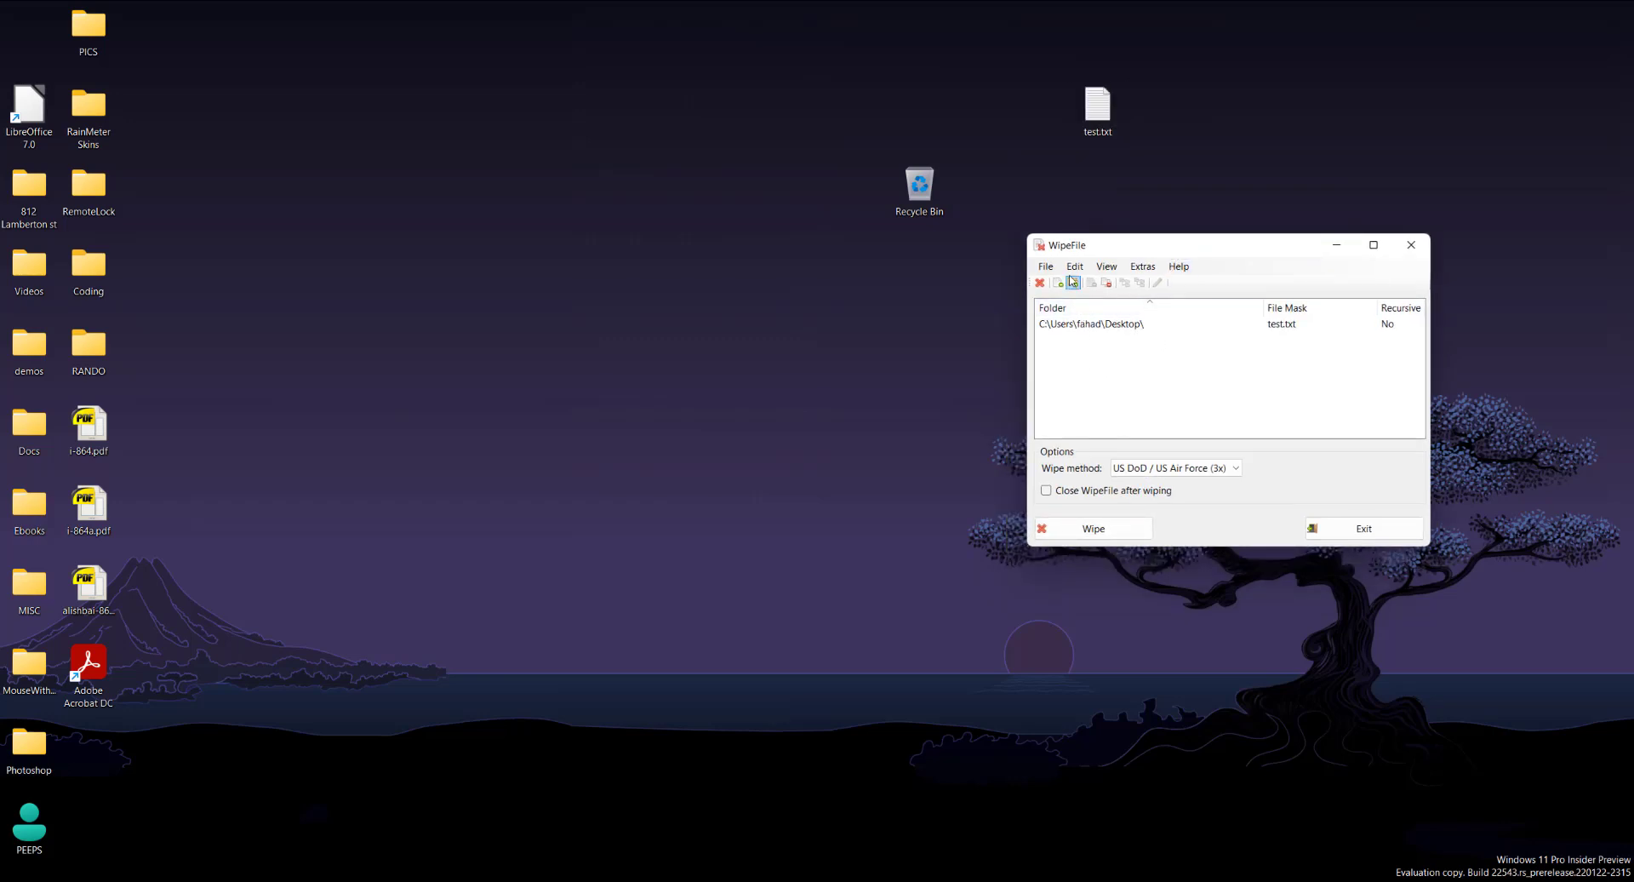
{"action": "left_click", "coordinate": [1073, 282]}
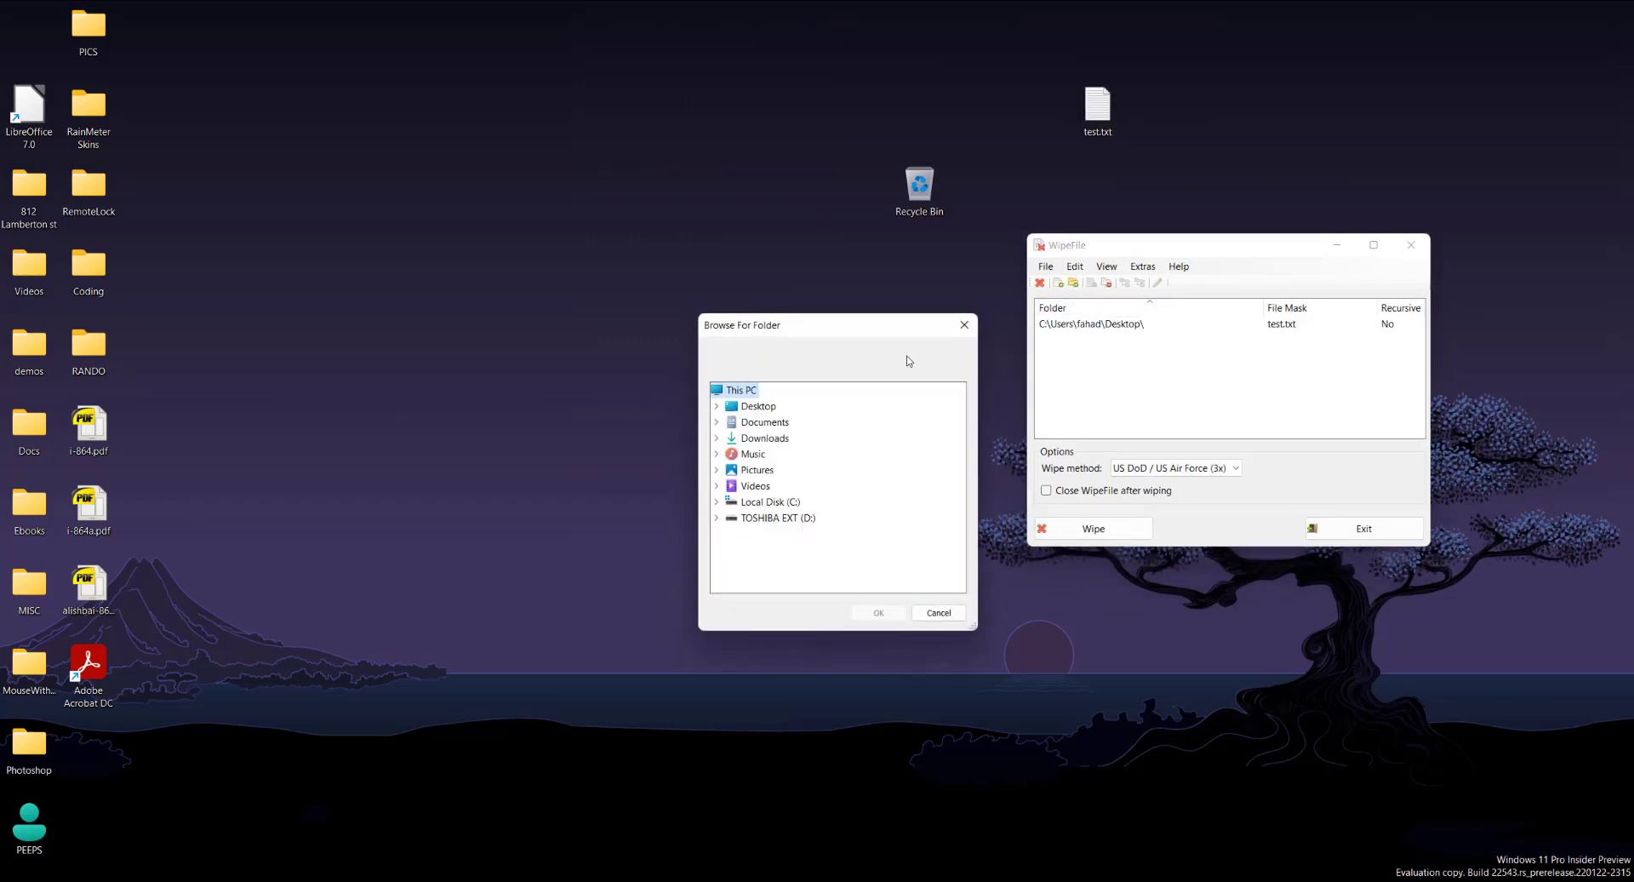
{"action": "left_click", "coordinate": [964, 324]}
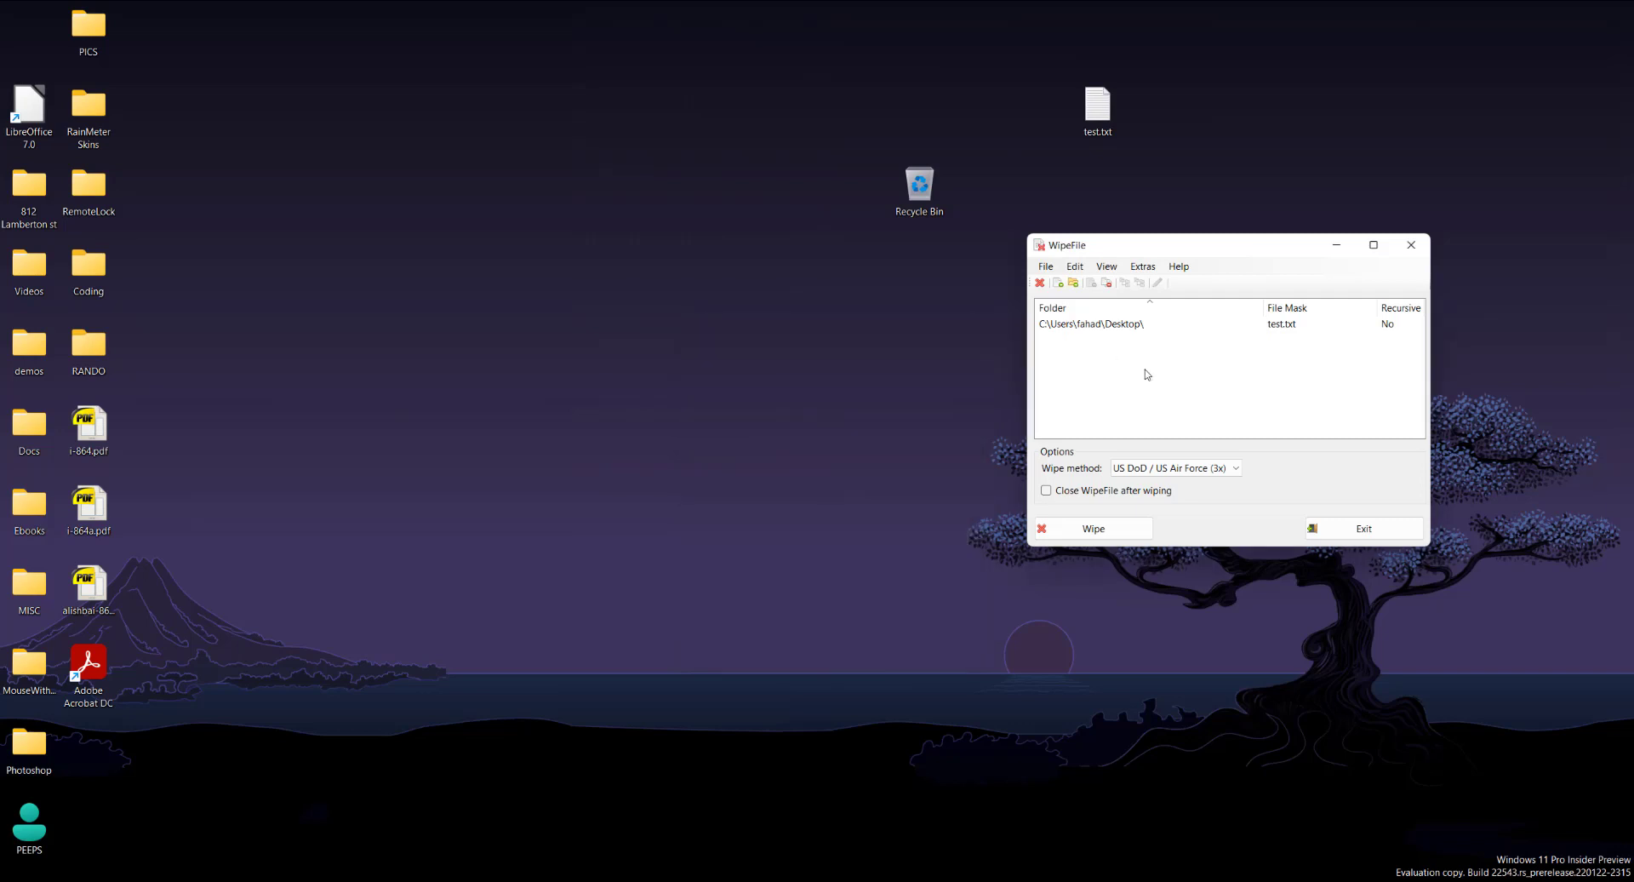
{"action": "left_click", "coordinate": [1099, 324]}
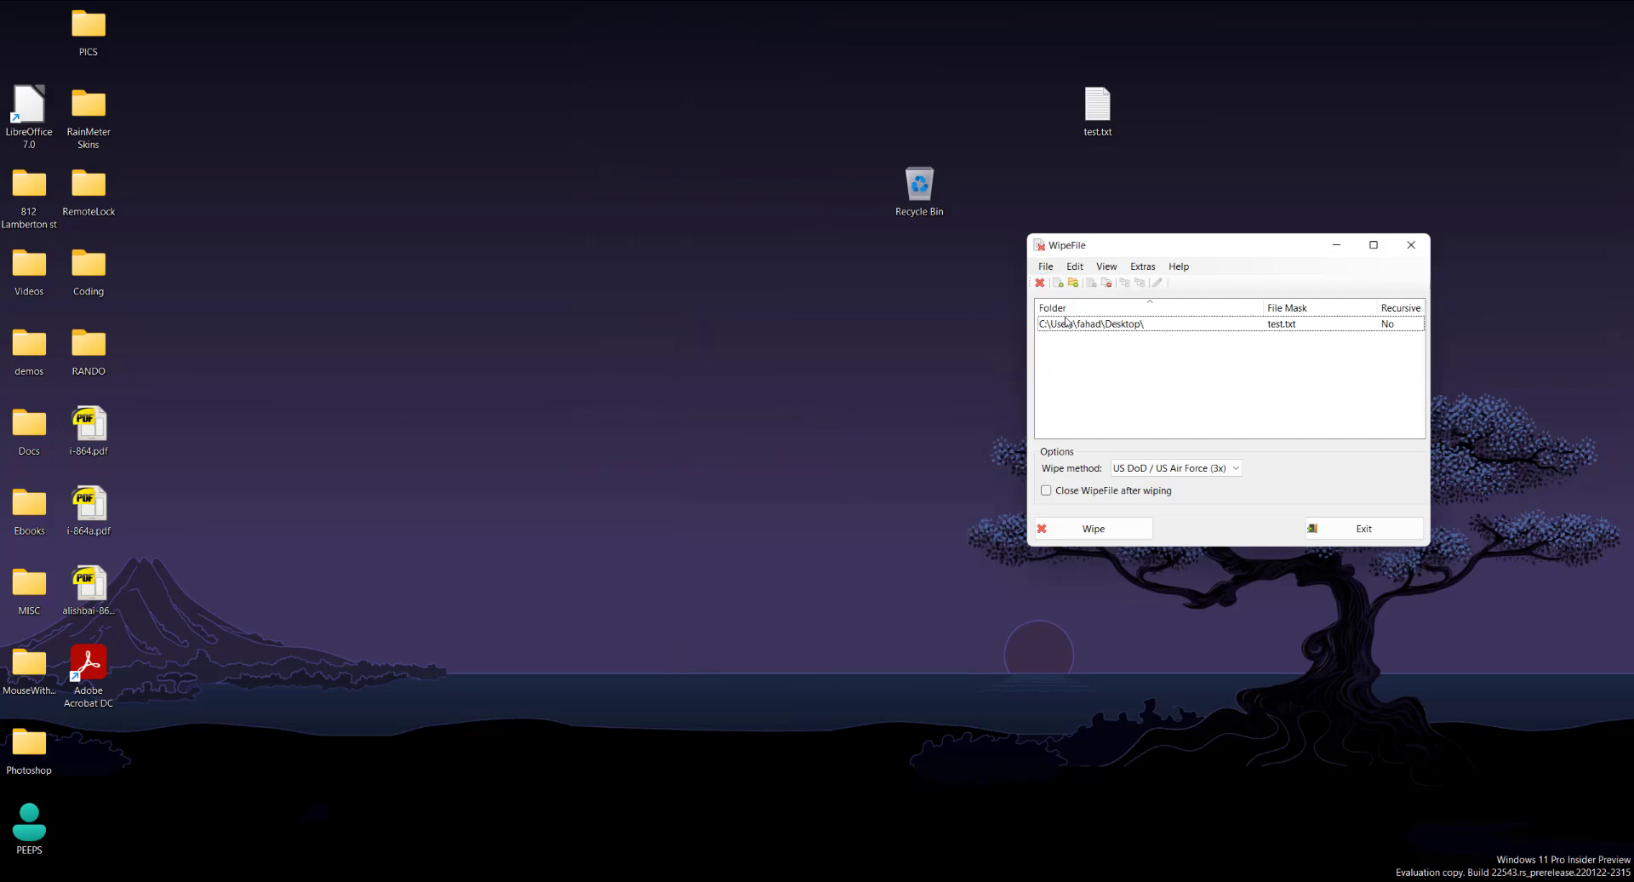
{"action": "left_click", "coordinate": [1072, 530]}
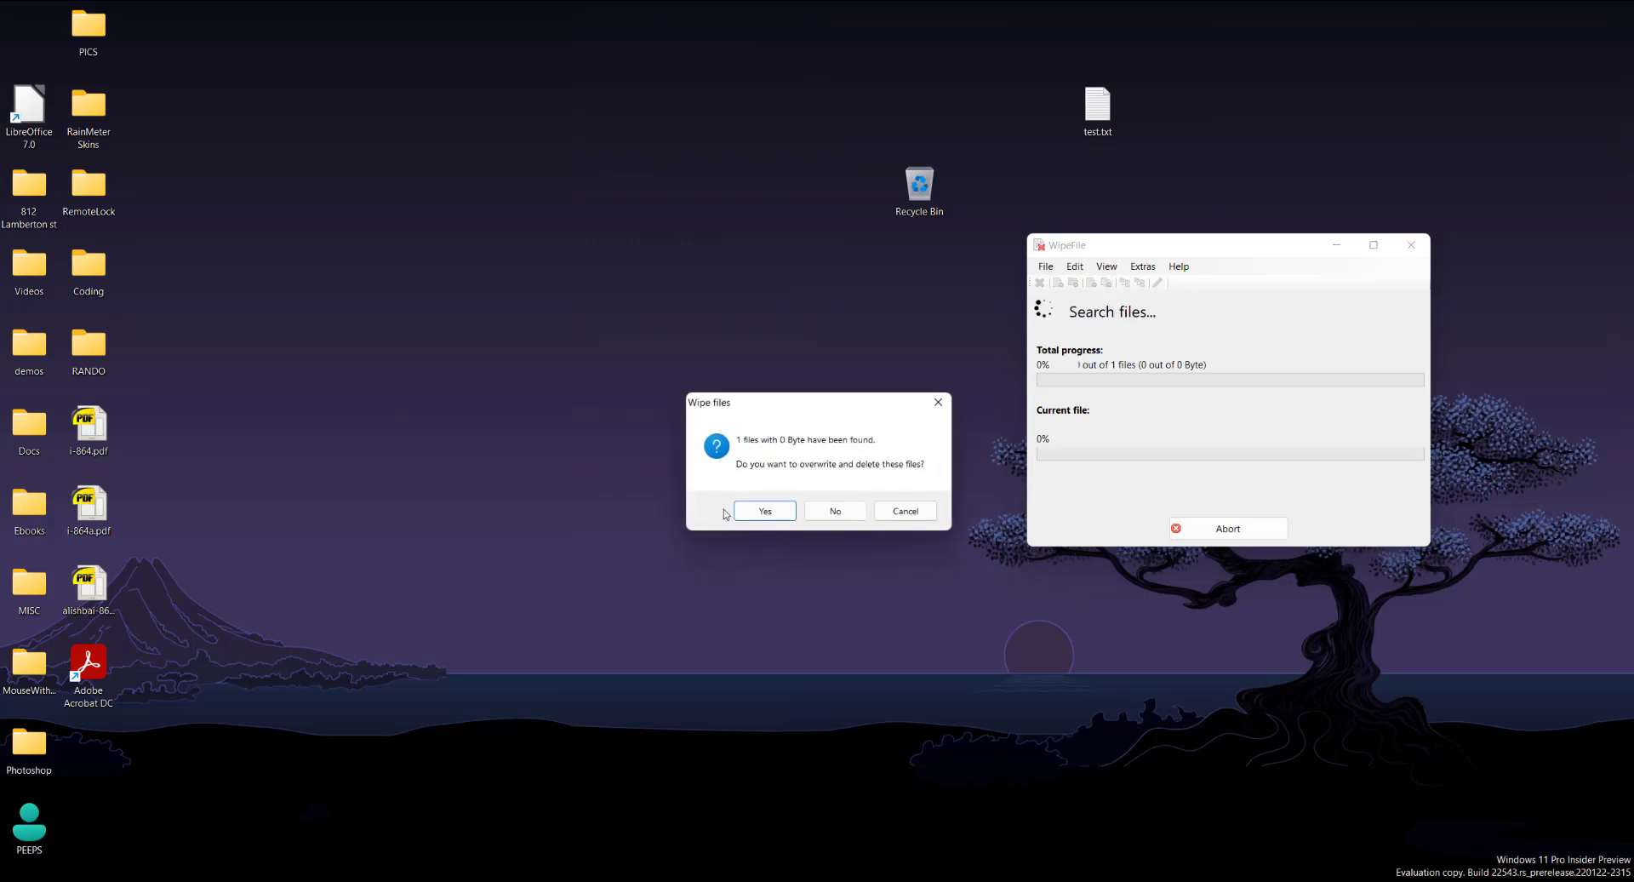
Step: Confirm Yes to overwrite test.txt and acknowledge the 'Wiping successfully' message
{"action": "left_click", "coordinate": [765, 510]}
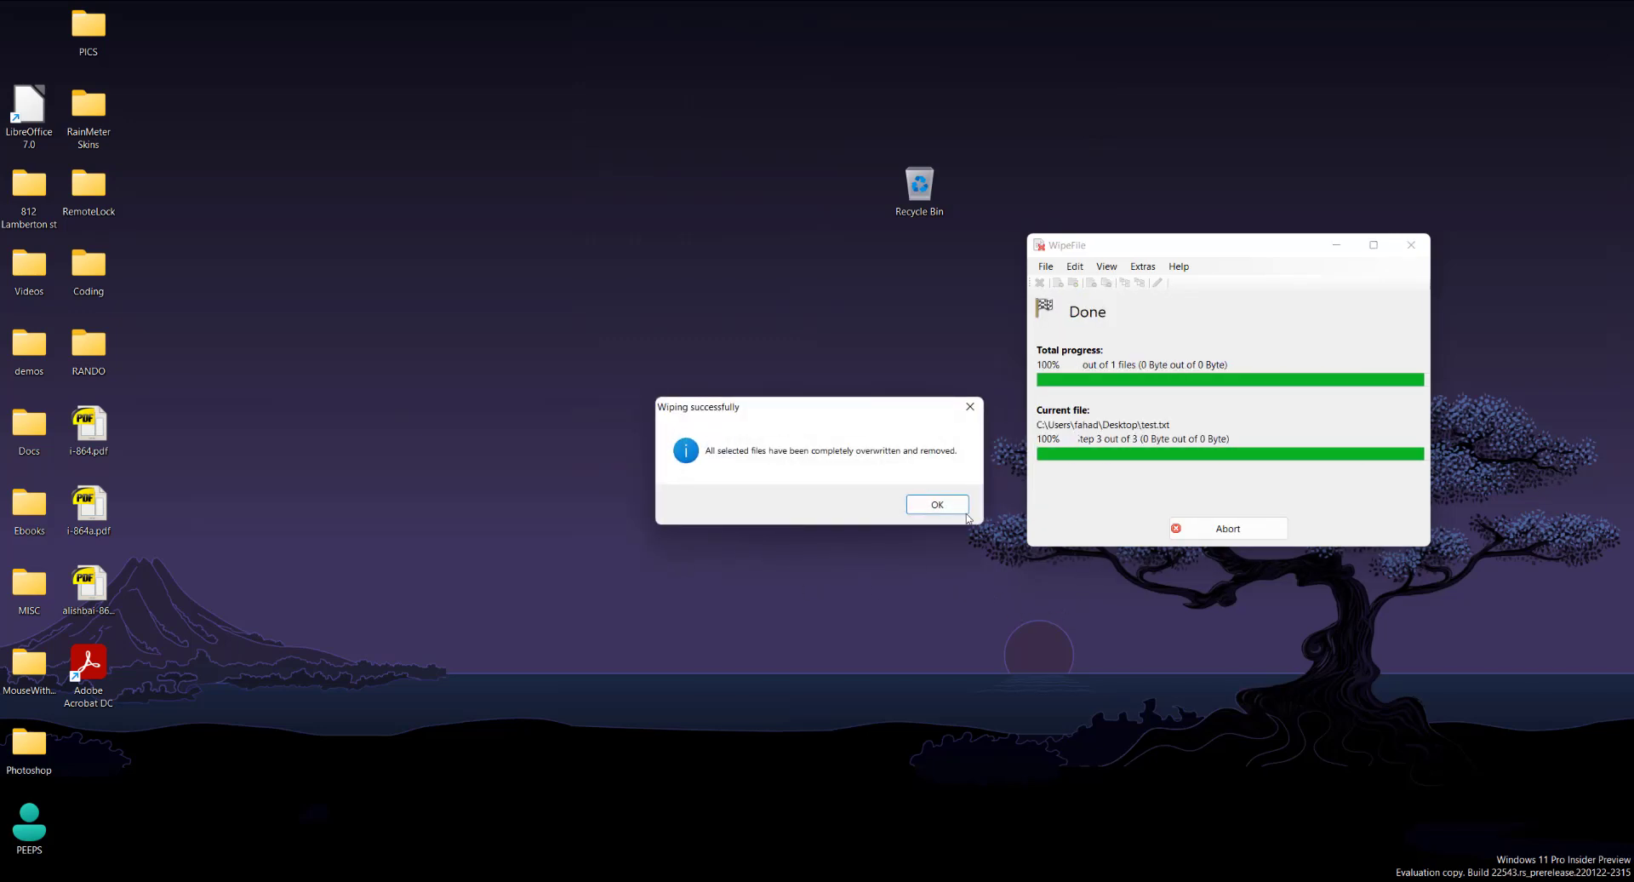
{"action": "left_click", "coordinate": [925, 503]}
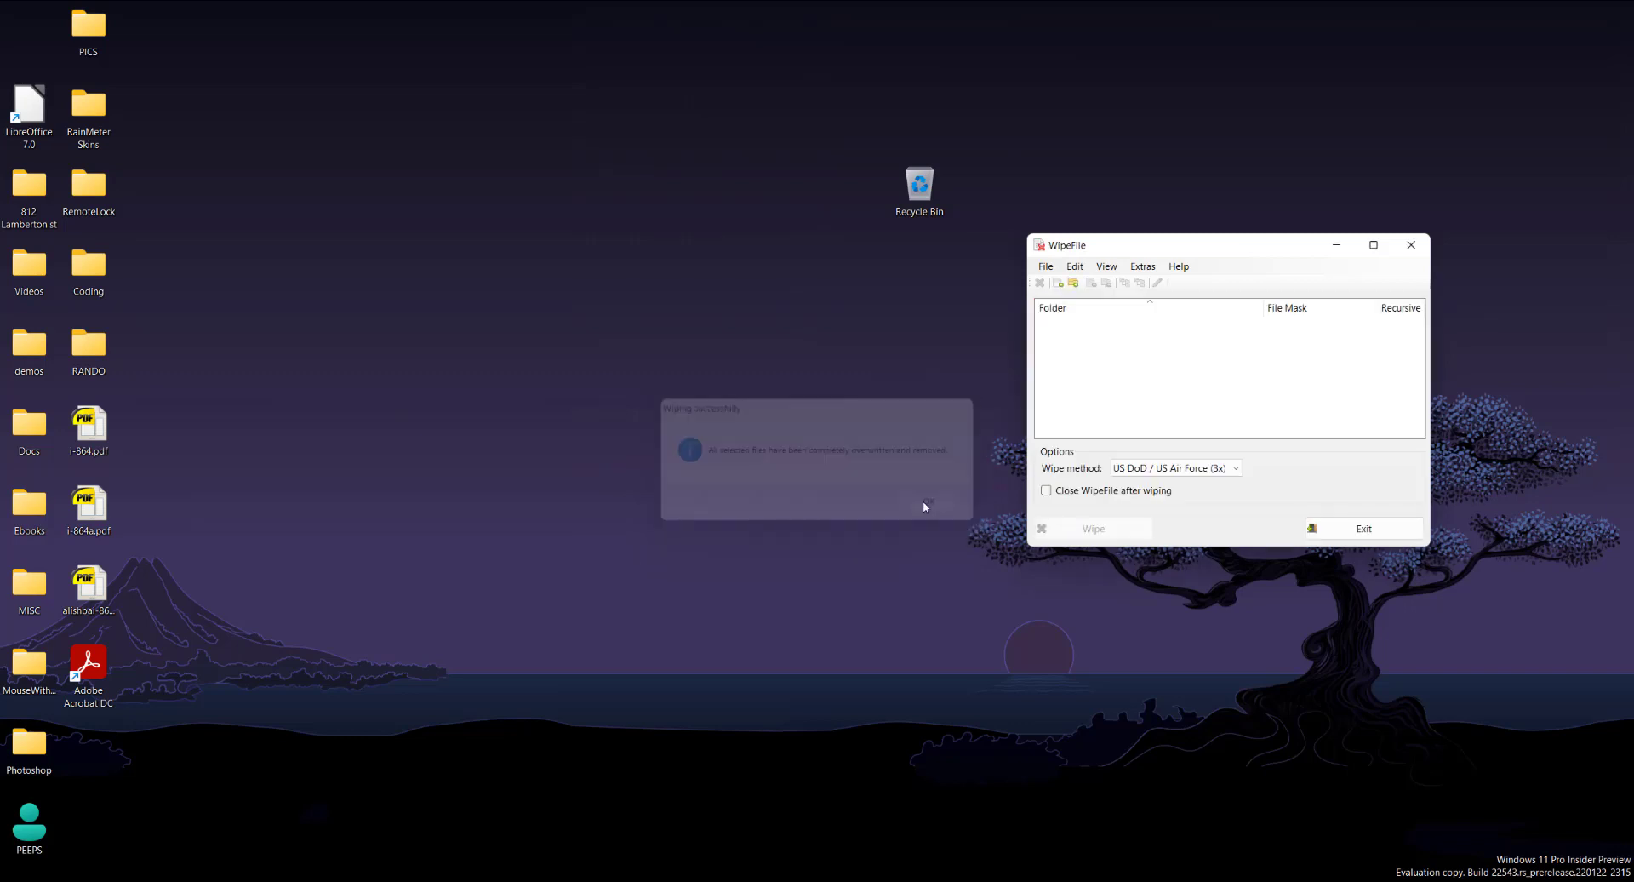
{"action": "left_click", "coordinate": [1028, 158]}
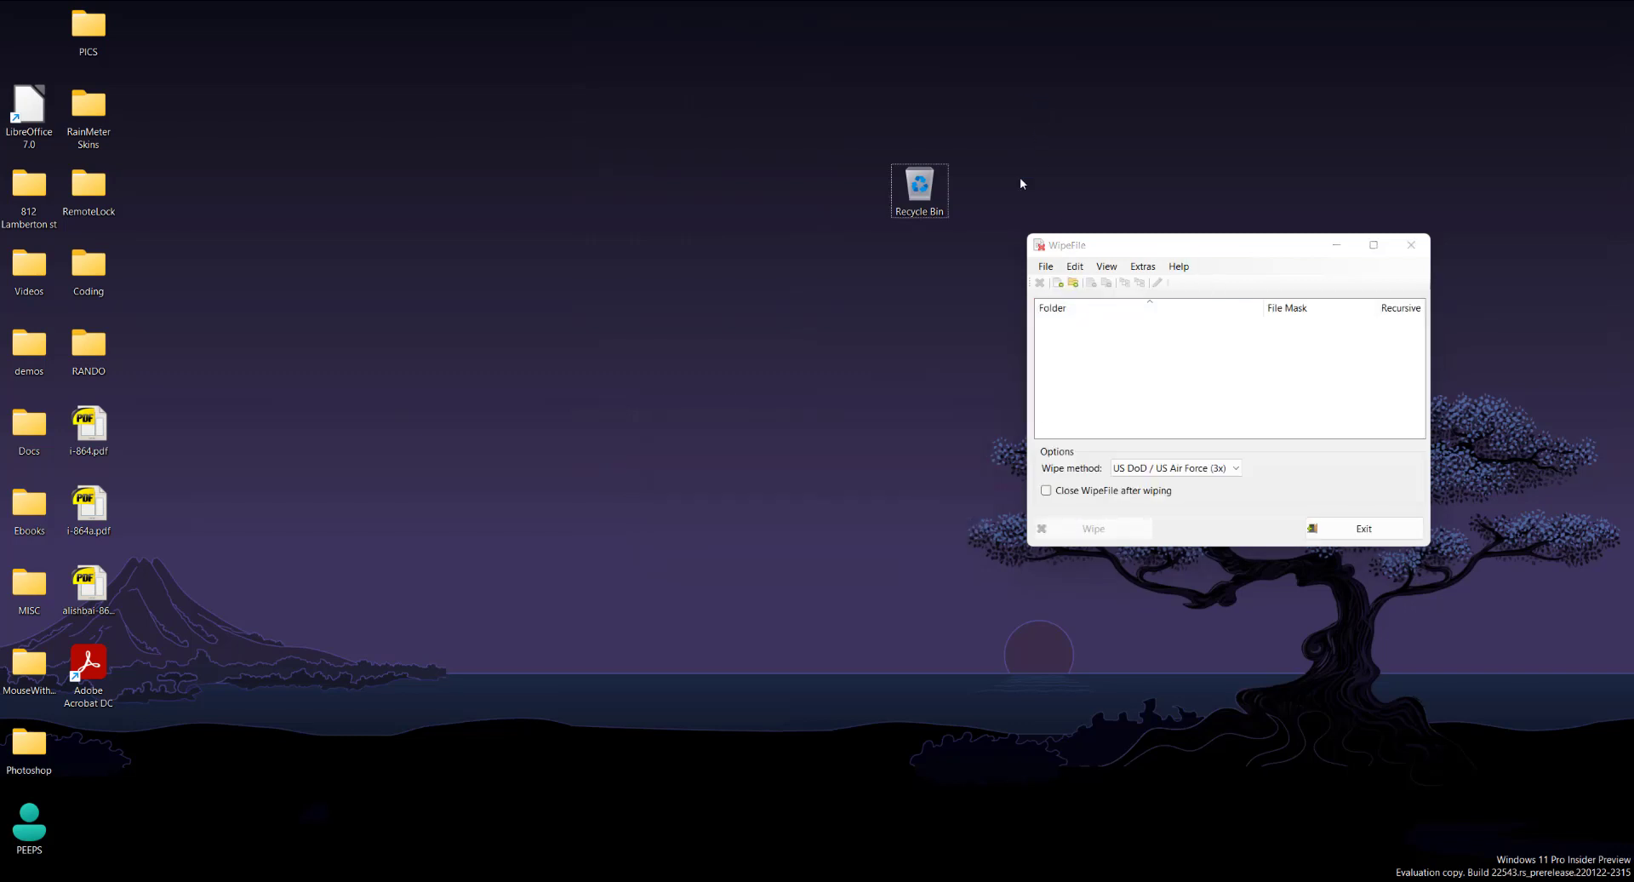